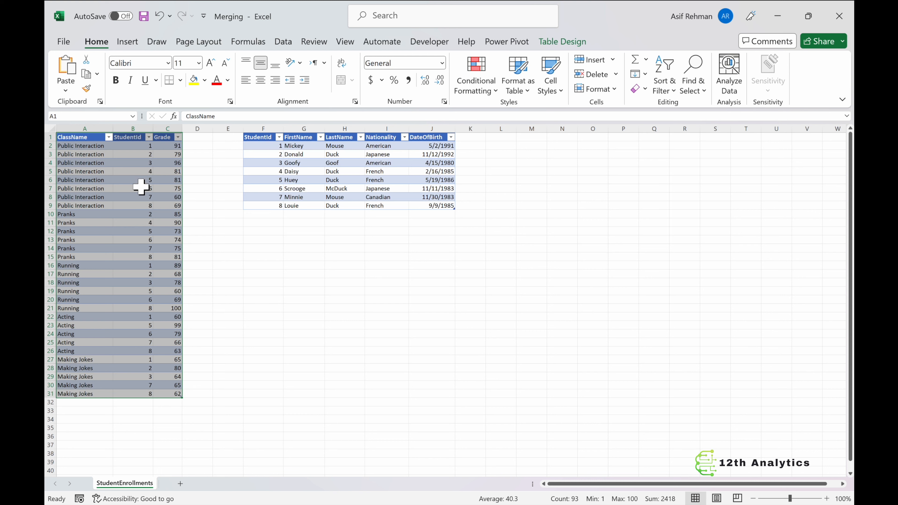
# Step: Examine the enrollment table's StudentId and ClassName values by selecting ranges of rows for several classes
pyautogui.click(168, 181)
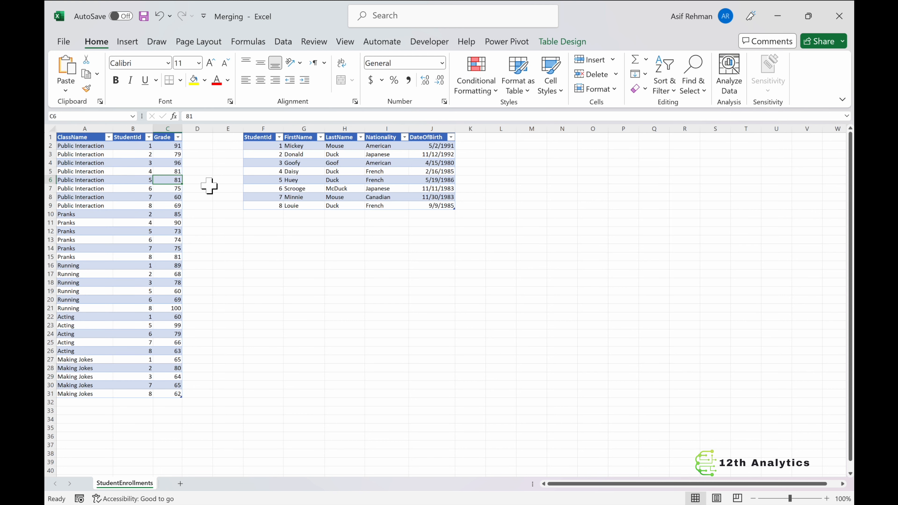
pyautogui.moveTo(98, 216); pyautogui.dragTo(96, 256)
pyautogui.click(132, 219)
pyautogui.moveTo(132, 220); pyautogui.dragTo(137, 257)
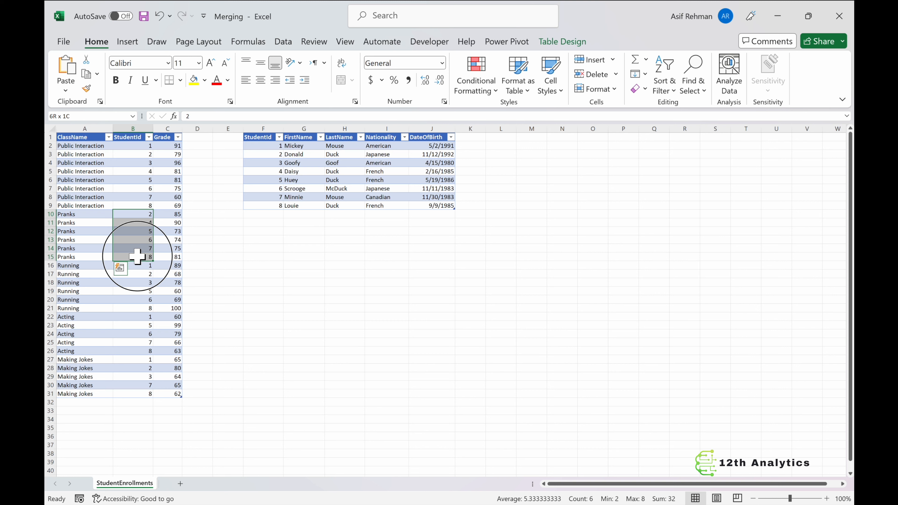
pyautogui.moveTo(80, 265); pyautogui.dragTo(78, 310)
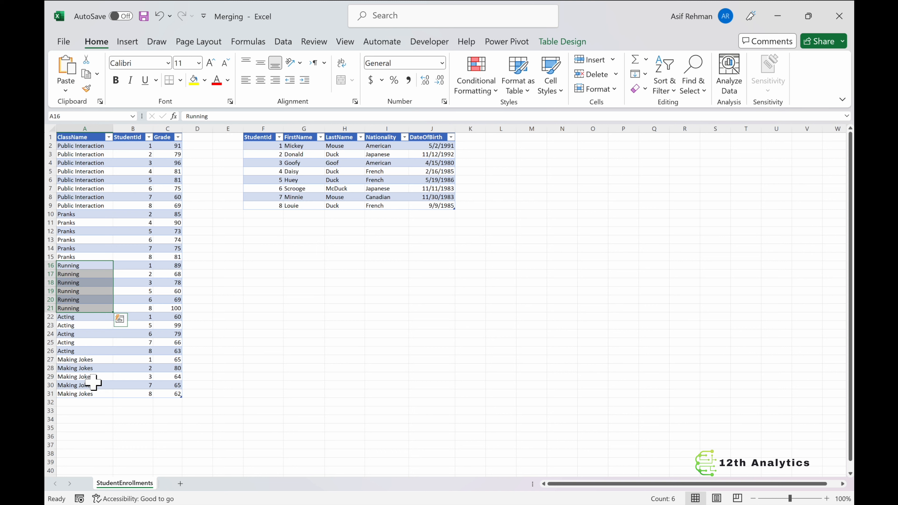
# Step: Switch to the Power Query Editor and open the Students query
pyautogui.moveTo(560, 504)
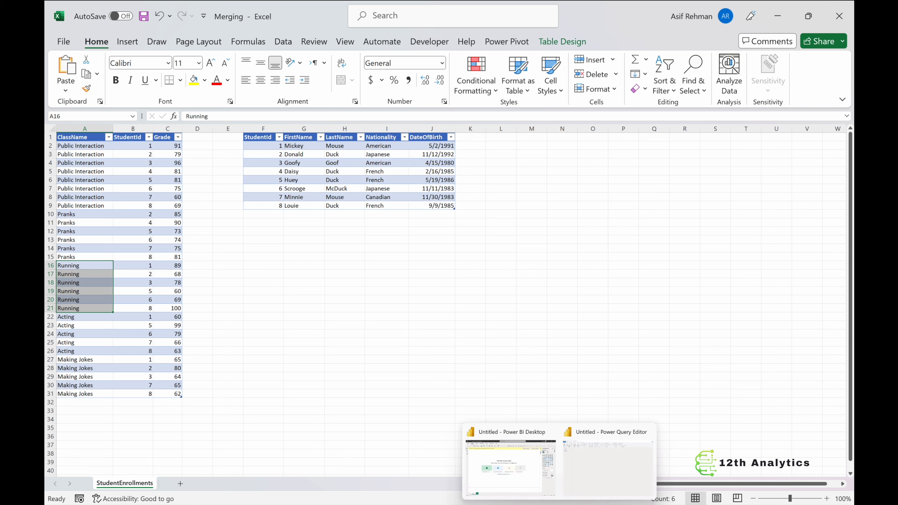
pyautogui.click(592, 462)
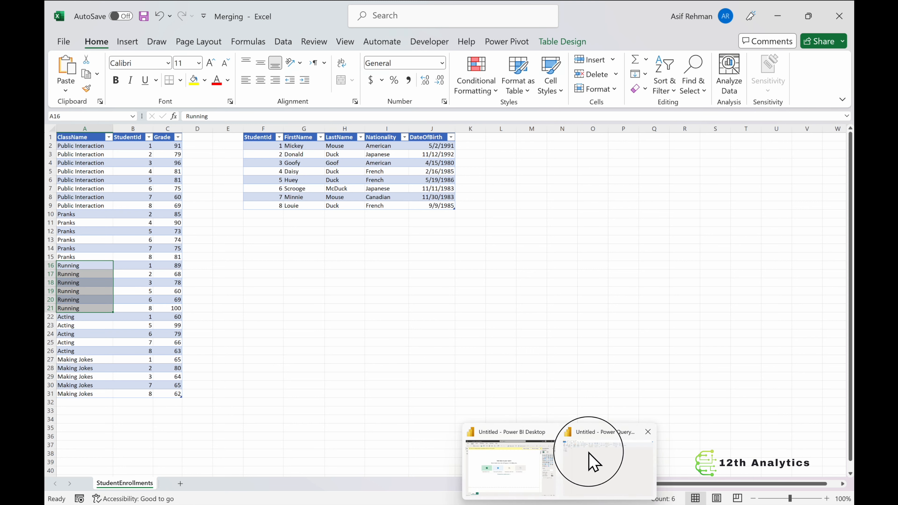
pyautogui.click(72, 91)
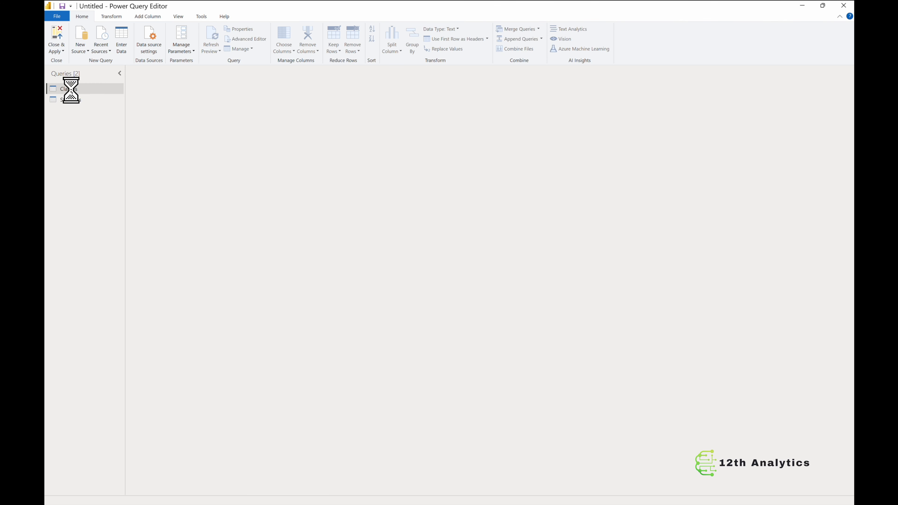
pyautogui.click(75, 99)
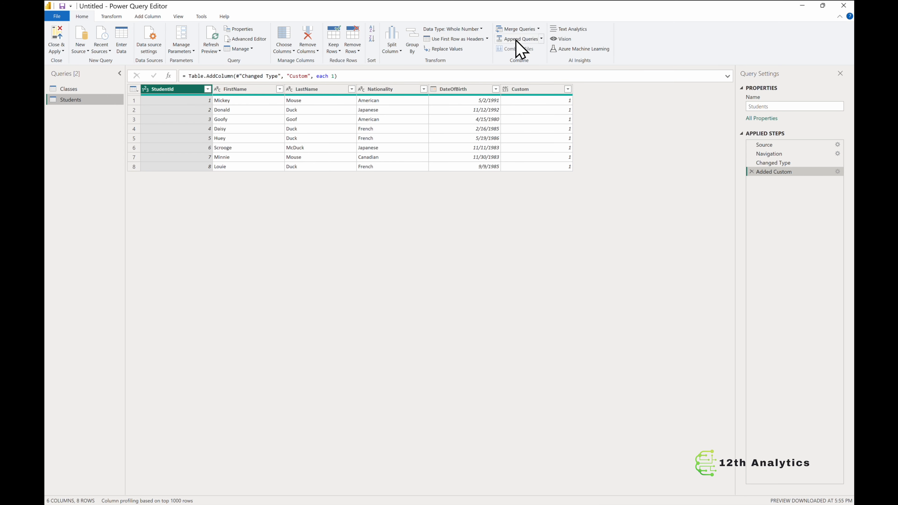
# Step: Try to merge Students with Classes, matching StudentId in both tables
pyautogui.click(538, 30)
pyautogui.click(545, 51)
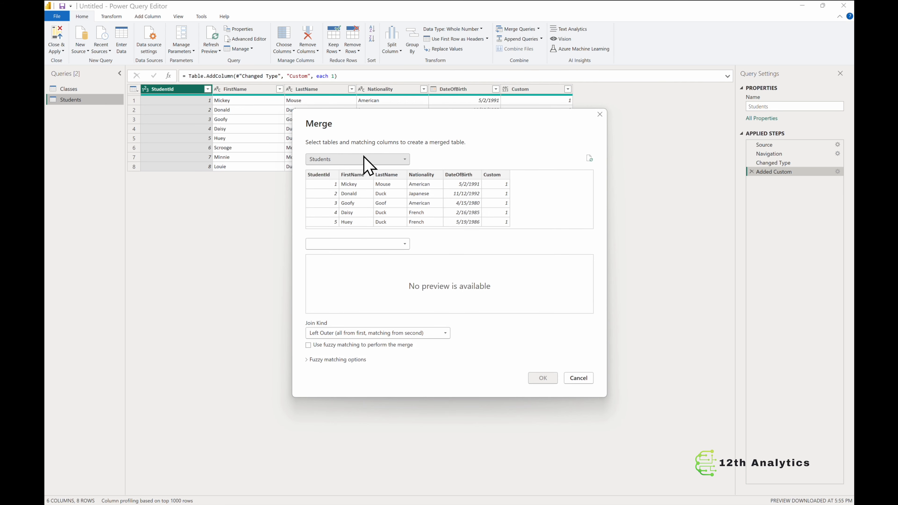
pyautogui.click(406, 242)
pyautogui.click(357, 254)
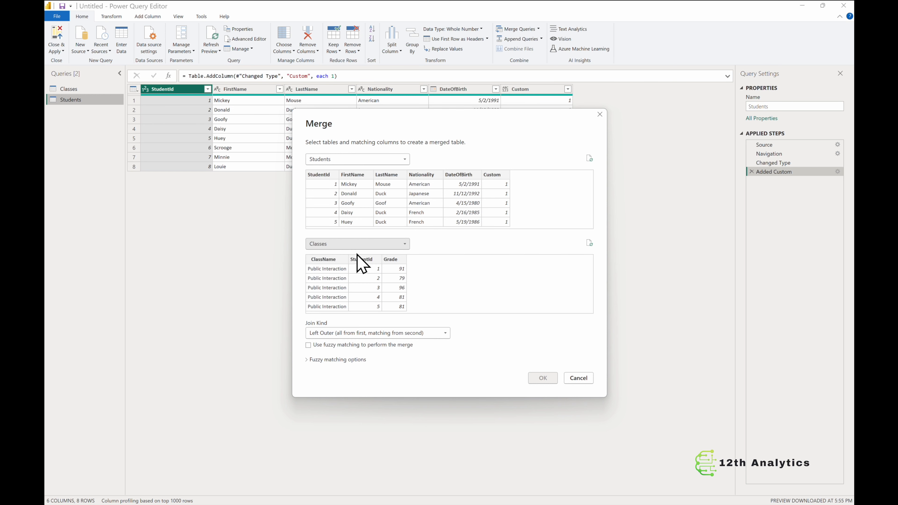
pyautogui.click(324, 175)
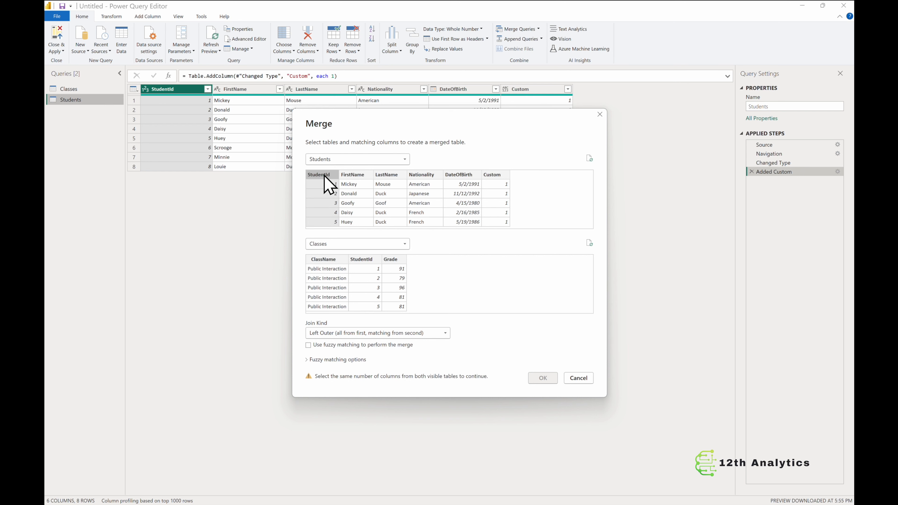
pyautogui.click(368, 262)
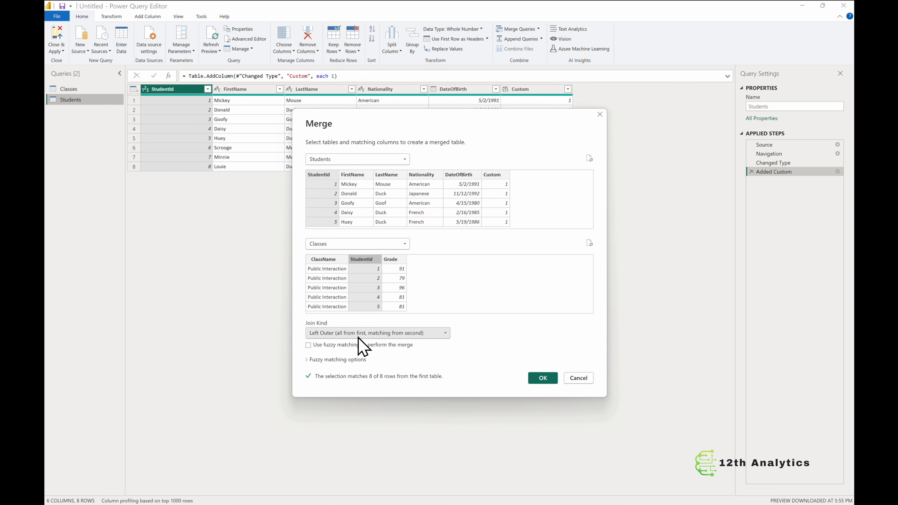
# Step: Try adding ClassName as a second matching column in Classes, then cancel the merge
pyautogui.click(340, 336)
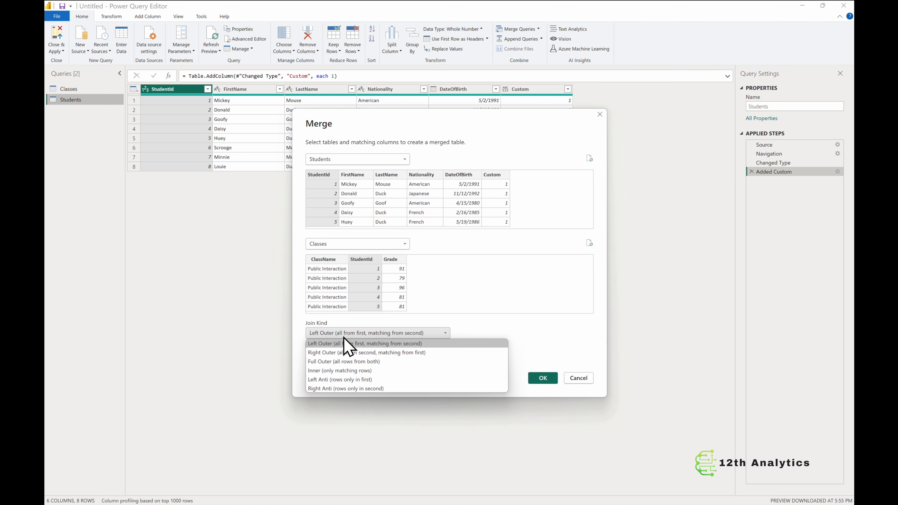
pyautogui.click(468, 323)
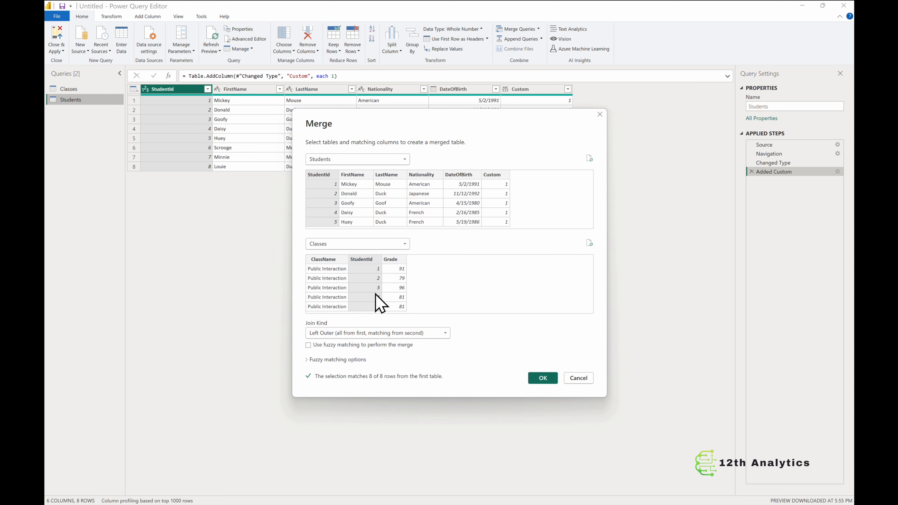
pyautogui.keyDown('ctrl'); pyautogui.click(331, 259); pyautogui.keyUp('ctrl')
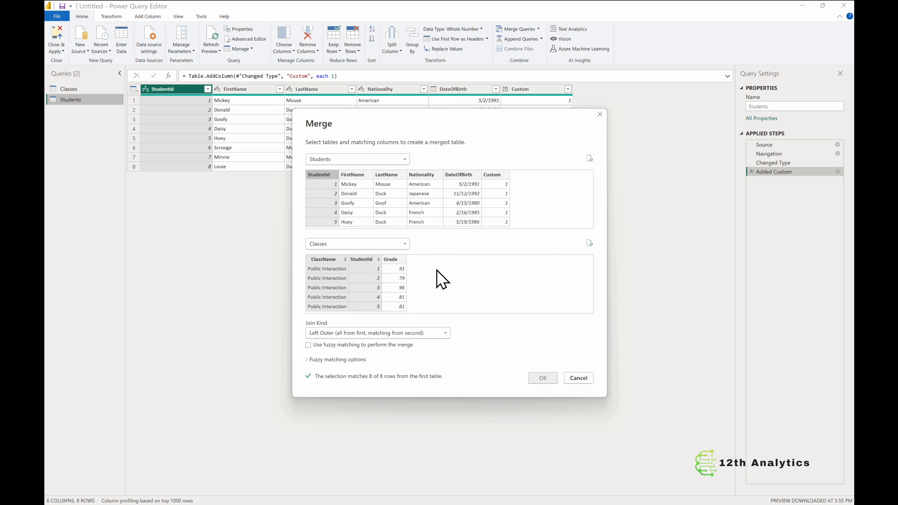
pyautogui.click(326, 176)
pyautogui.click(576, 380)
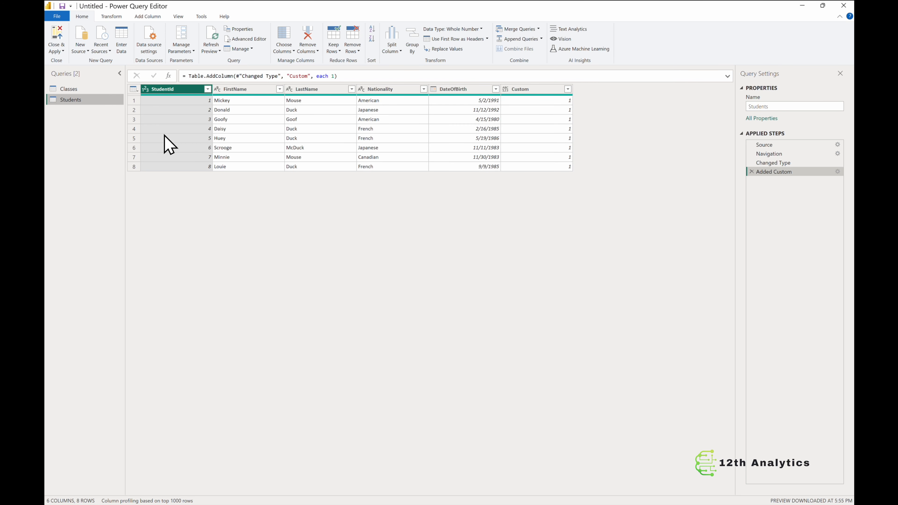
# Step: Duplicate the Classes query
pyautogui.click(85, 90)
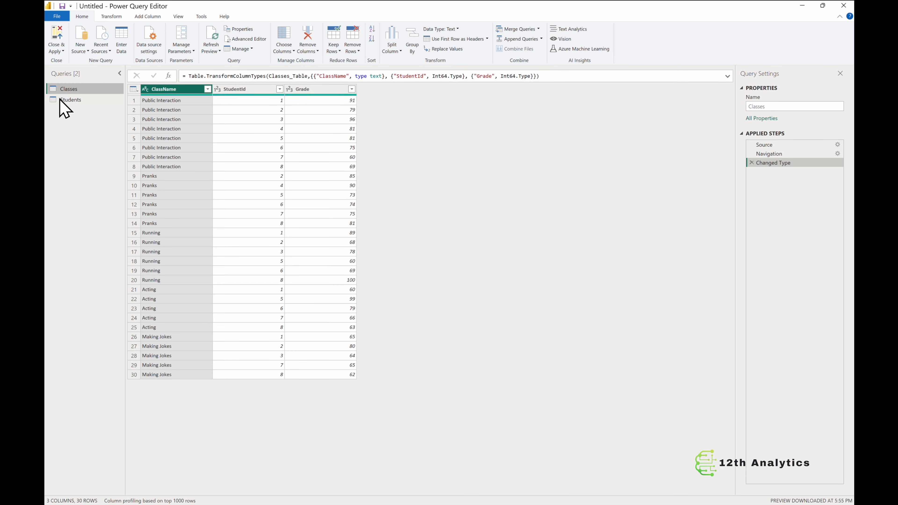
pyautogui.rightClick(71, 89)
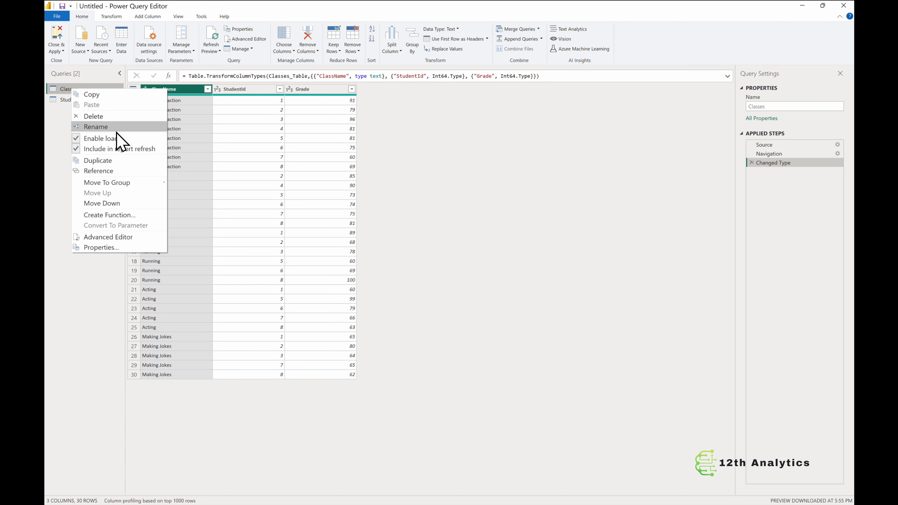
pyautogui.click(122, 170)
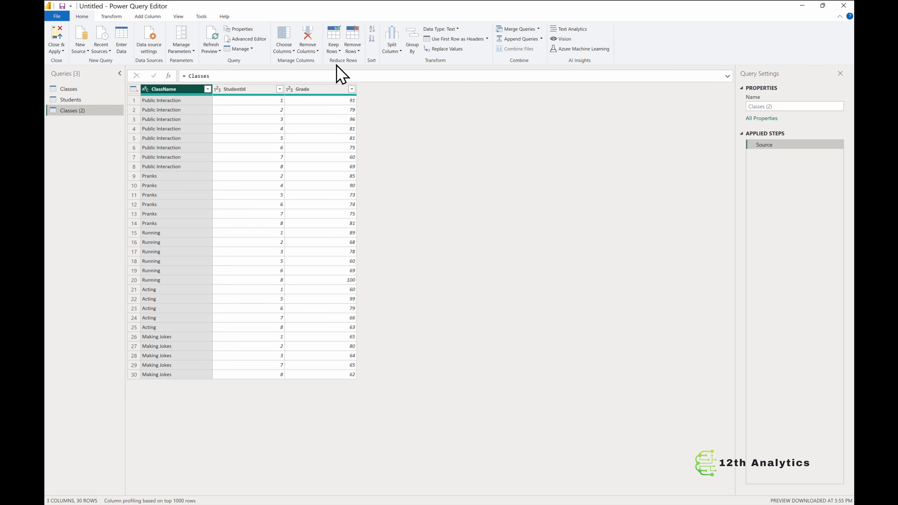
# Step: Remove duplicate rows from the duplicated query based on ClassName
pyautogui.click(356, 55)
pyautogui.click(382, 93)
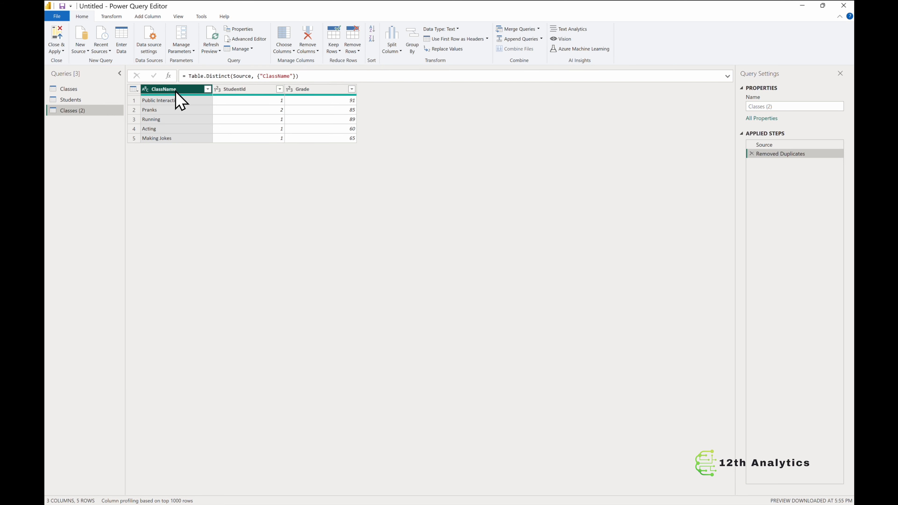
# Step: Remove the StudentId and Grade columns from the duplicated query
pyautogui.click(254, 89)
pyautogui.click(312, 89)
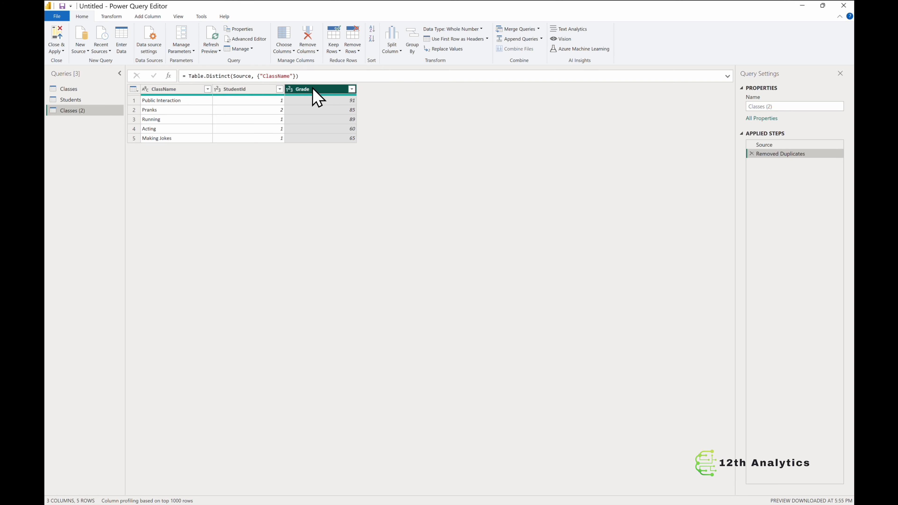
pyautogui.click(269, 89)
pyautogui.rightClick(269, 89)
pyautogui.click(315, 94)
pyautogui.click(315, 94)
pyautogui.keyDown('ctrl'); pyautogui.click(268, 91); pyautogui.keyUp('ctrl')
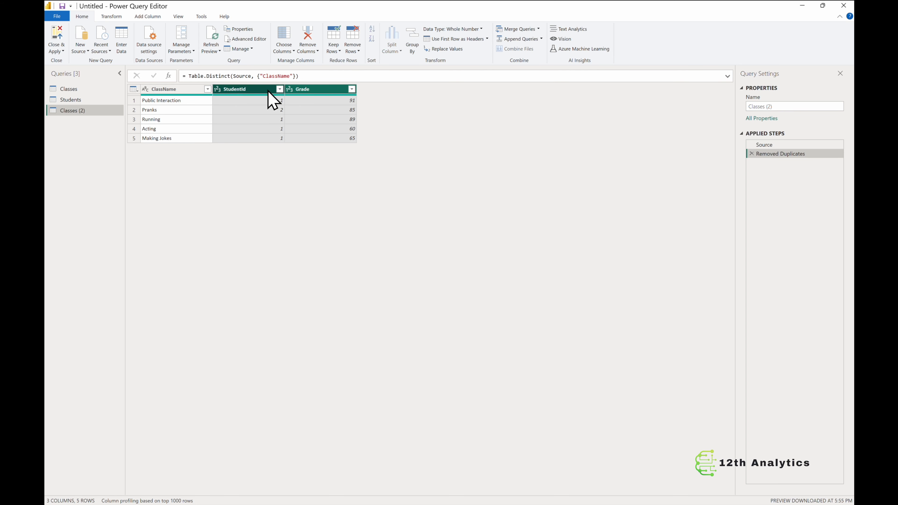
pyautogui.rightClick(268, 91)
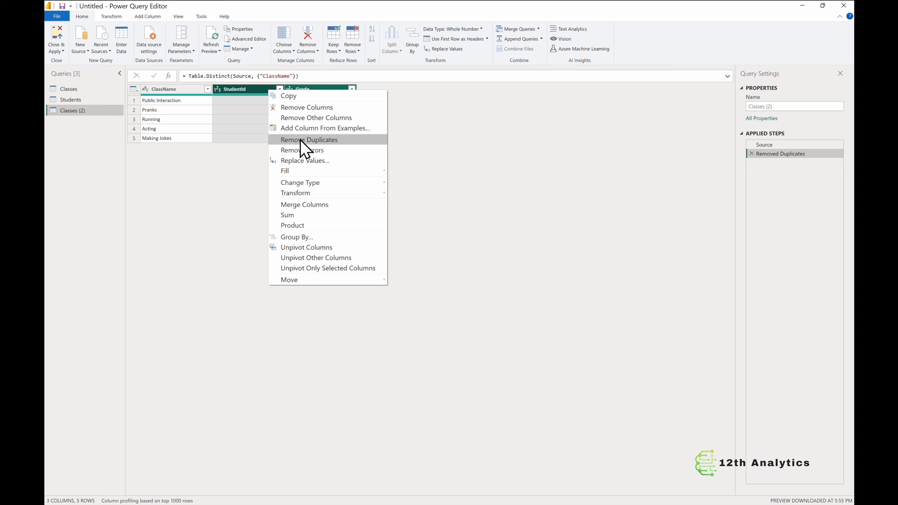
pyautogui.click(318, 107)
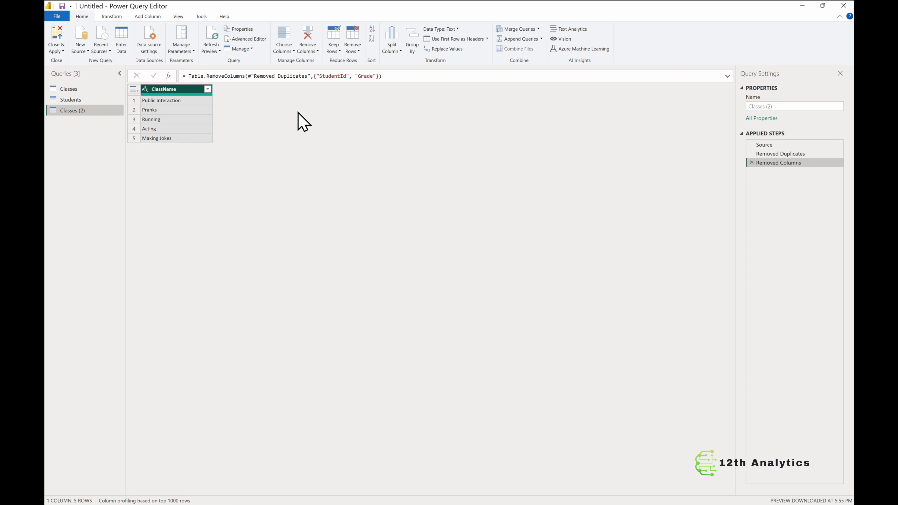
# Step: Add a custom column named Custom with the formula 1
pyautogui.click(148, 17)
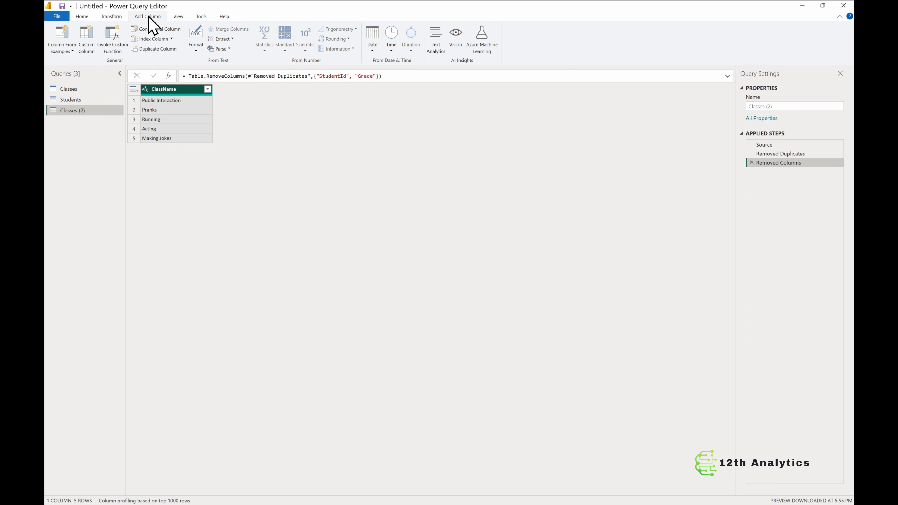
pyautogui.click(85, 38)
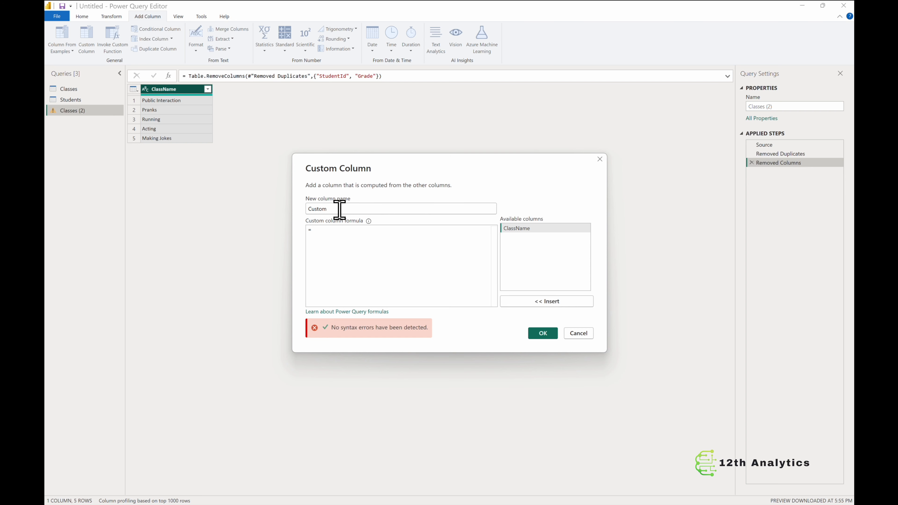
pyautogui.write('1')
pyautogui.click(543, 334)
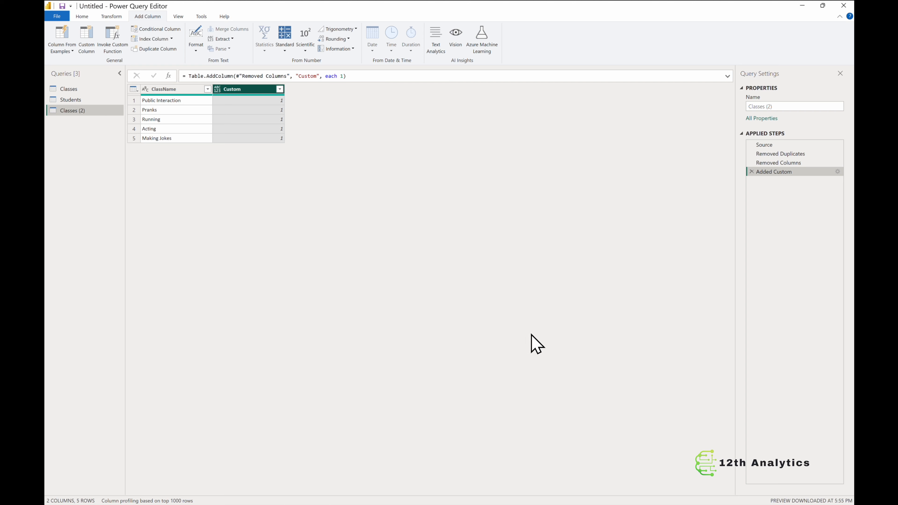
# Step: Inspect the Students query and its existing Custom column
pyautogui.click(89, 102)
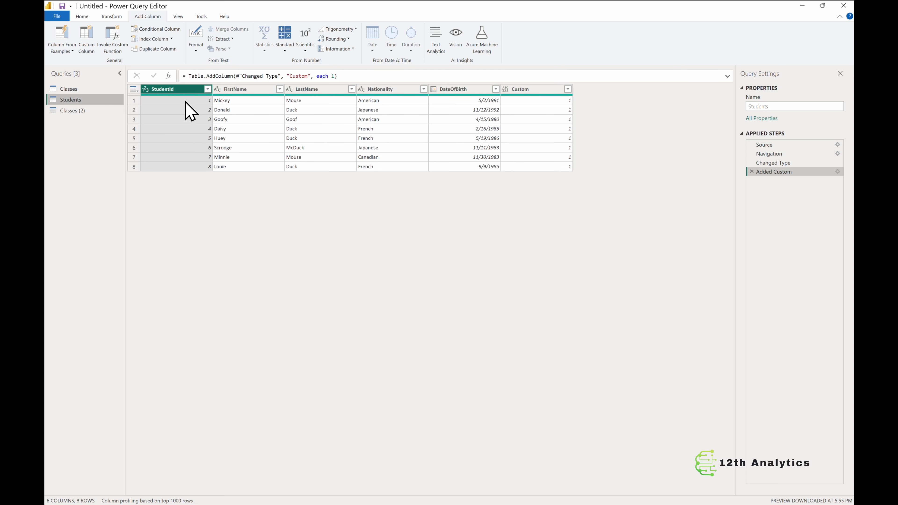
pyautogui.moveTo(187, 96)
pyautogui.click(87, 40)
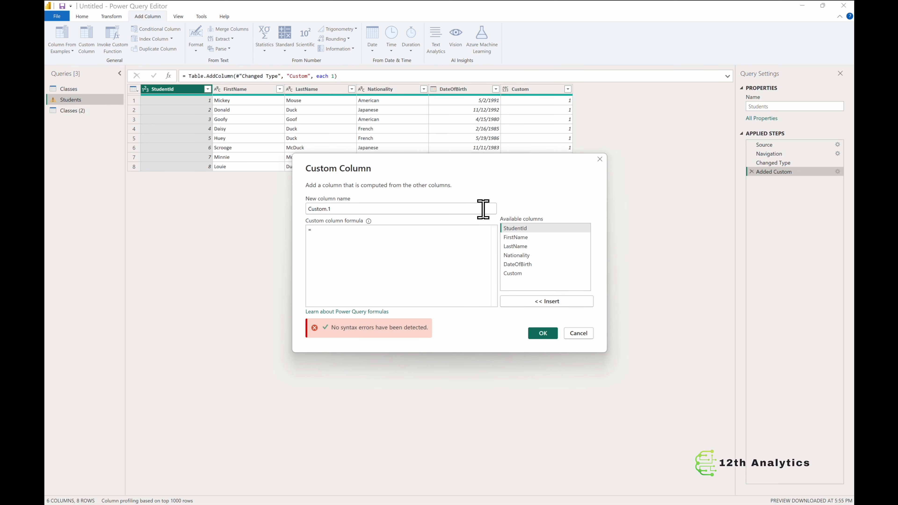
pyautogui.click(600, 159)
pyautogui.click(541, 91)
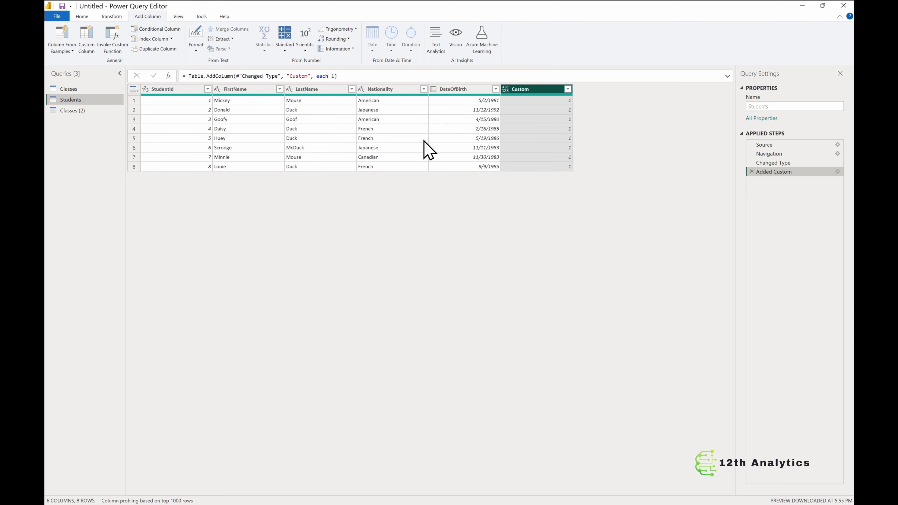
# Step: Rename the duplicated query to UniqueClassName
pyautogui.click(70, 111)
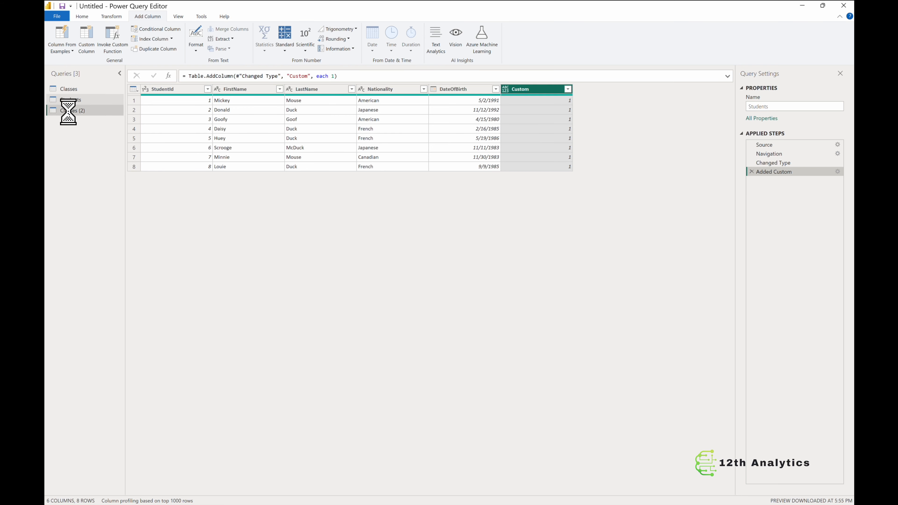
pyautogui.click(790, 106)
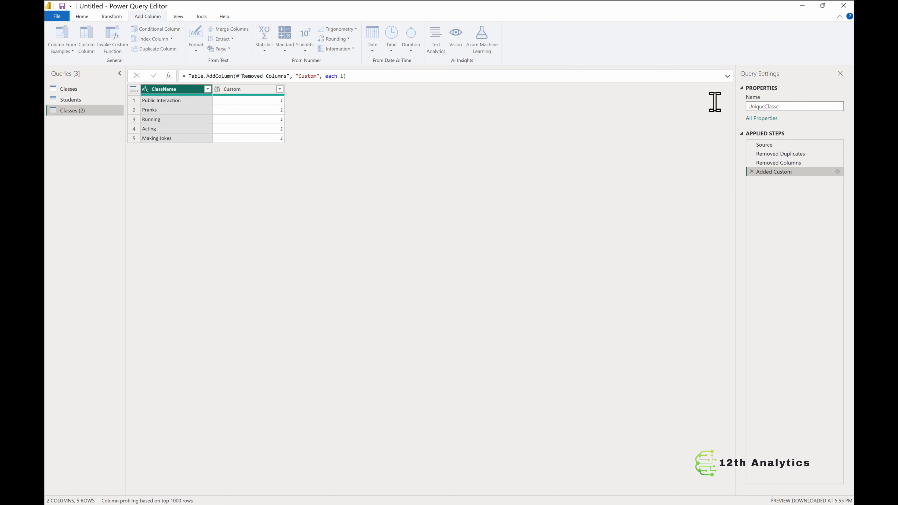
pyautogui.write('UniqueClassName')
pyautogui.press('Return')
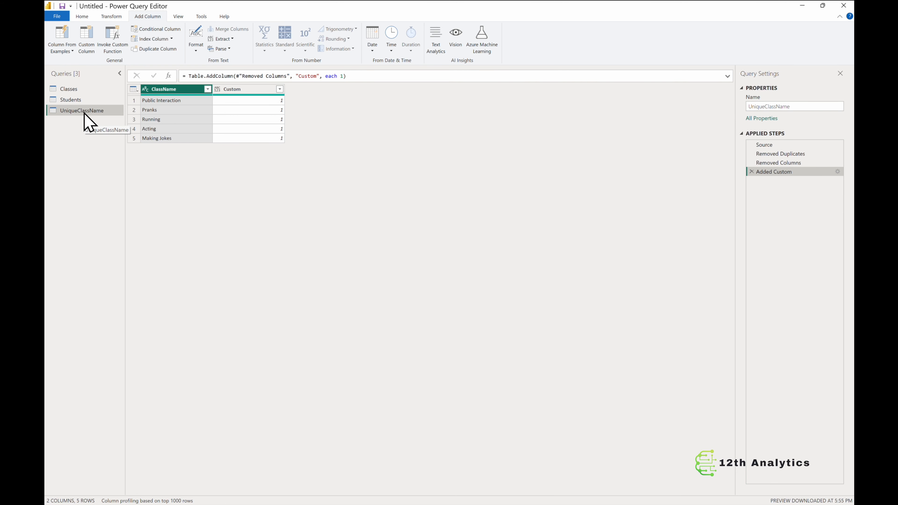
# Step: Merge UniqueClassName with Students as a new query, matching on their Custom columns with a Full Outer join
pyautogui.click(82, 16)
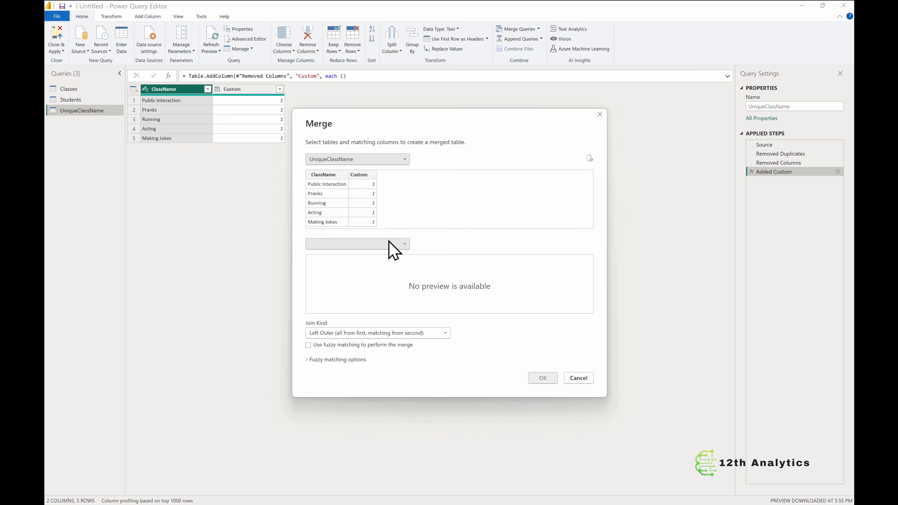
pyautogui.click(385, 243)
pyautogui.click(357, 264)
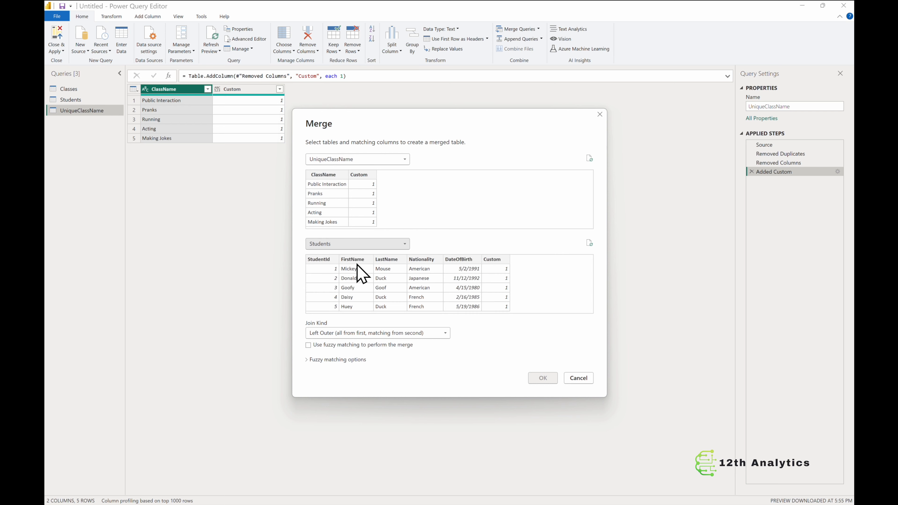
pyautogui.click(366, 175)
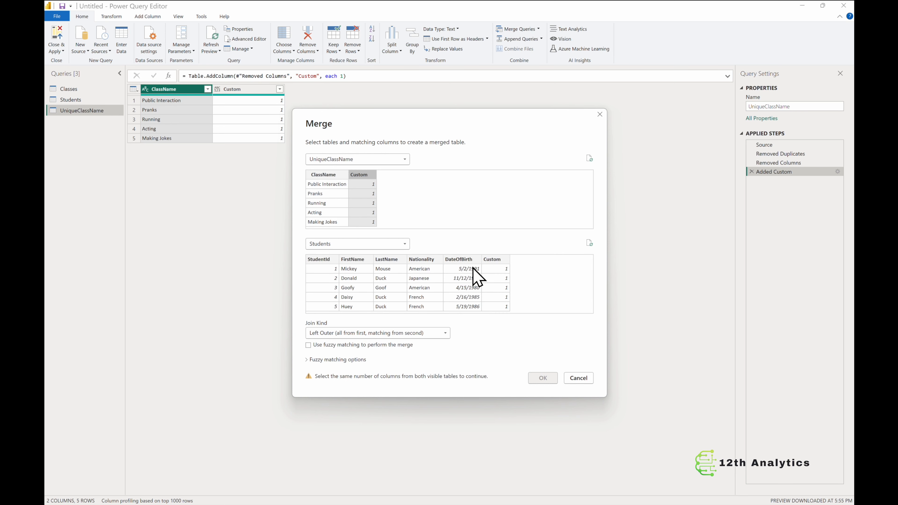
pyautogui.click(501, 270)
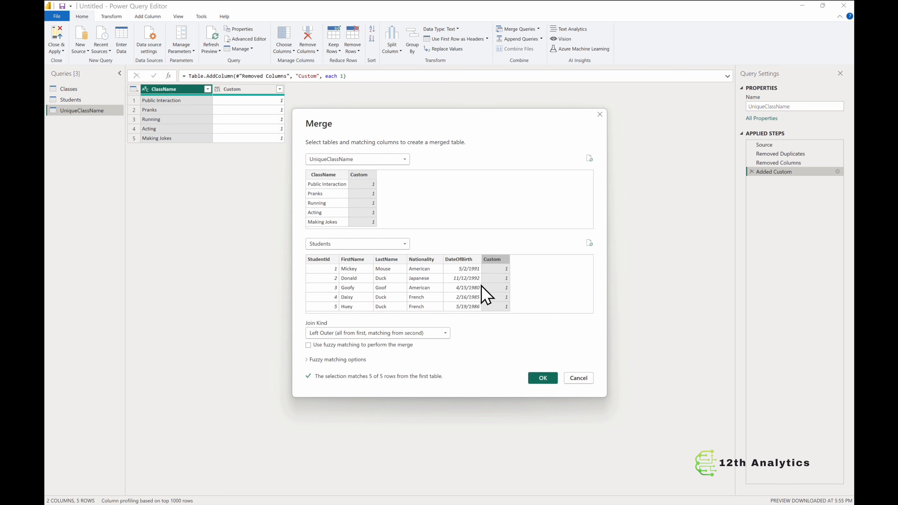
pyautogui.click(445, 333)
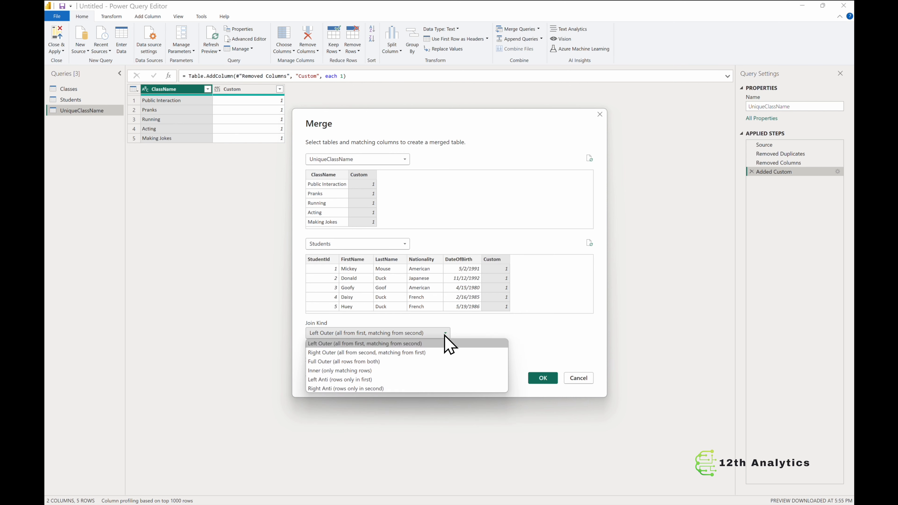
pyautogui.click(383, 364)
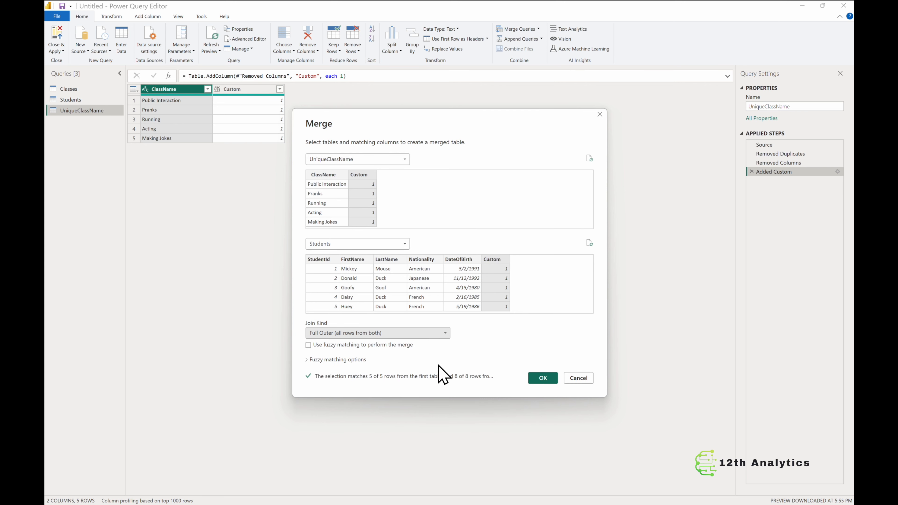
pyautogui.click(543, 378)
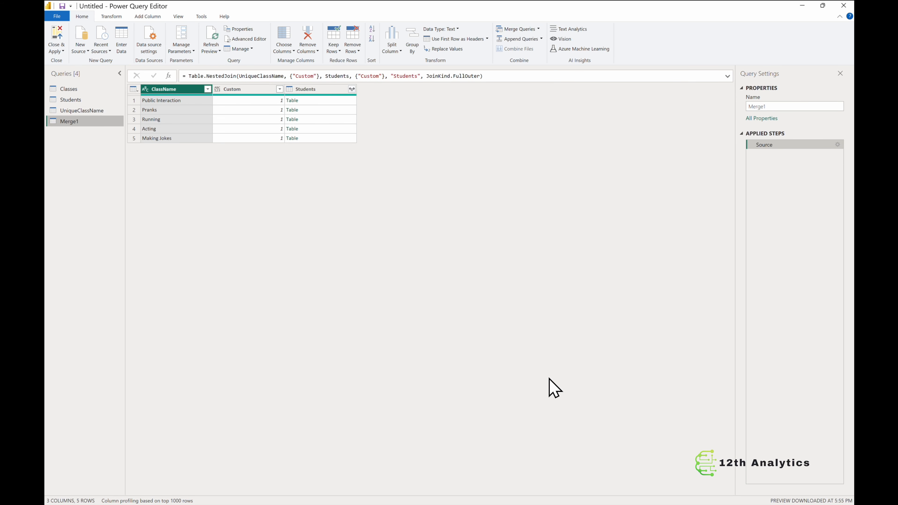
# Step: Expand the Students table column, leaving out its Custom column
pyautogui.click(352, 89)
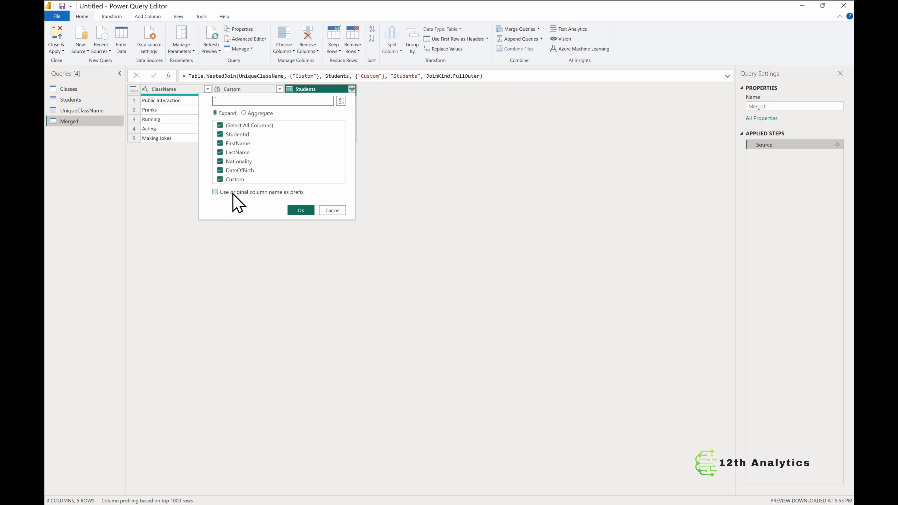
pyautogui.click(220, 179)
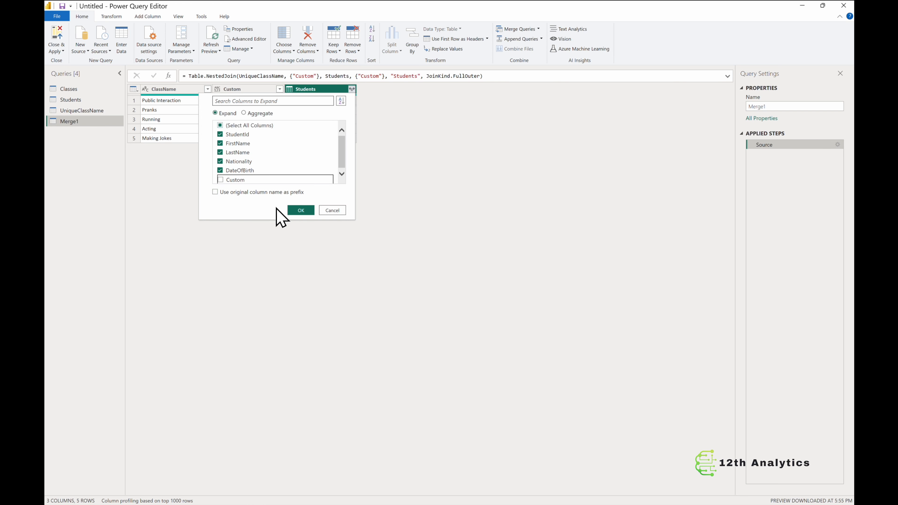
pyautogui.click(295, 210)
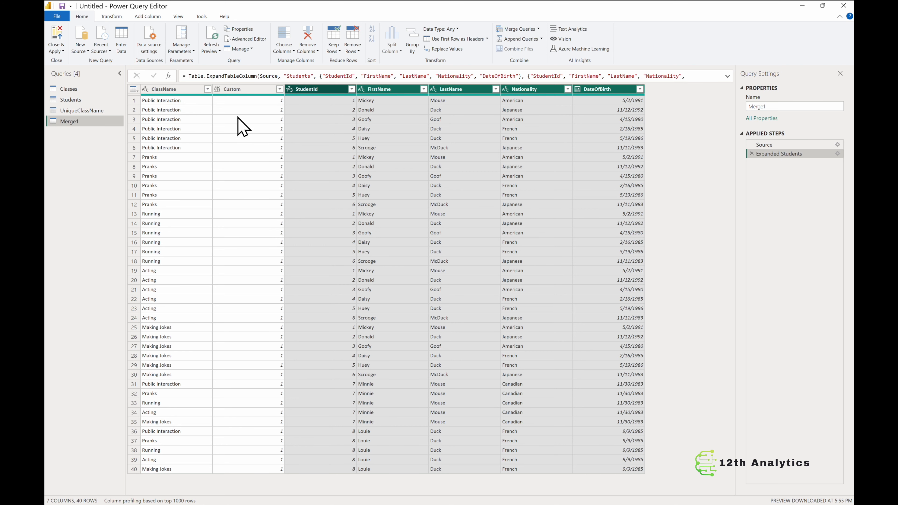
# Step: Remove the Custom column from the merged query
pyautogui.click(247, 90)
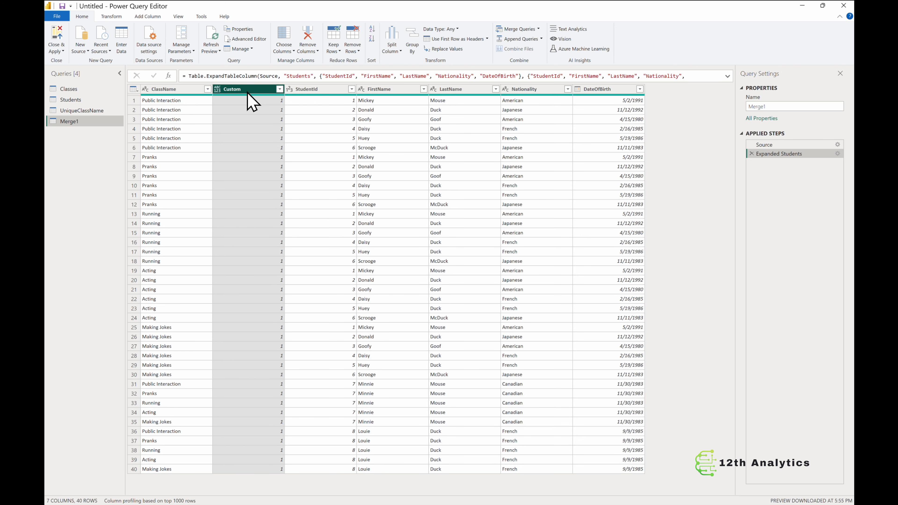
pyautogui.rightClick(248, 93)
pyautogui.click(268, 109)
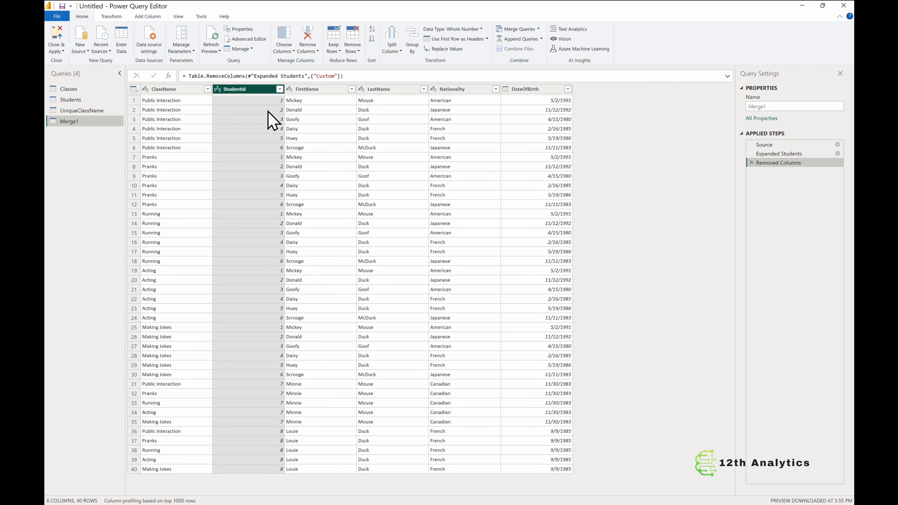
# Step: Move the StudentId column to the first position in the merged query
pyautogui.moveTo(255, 91); pyautogui.dragTo(178, 91)
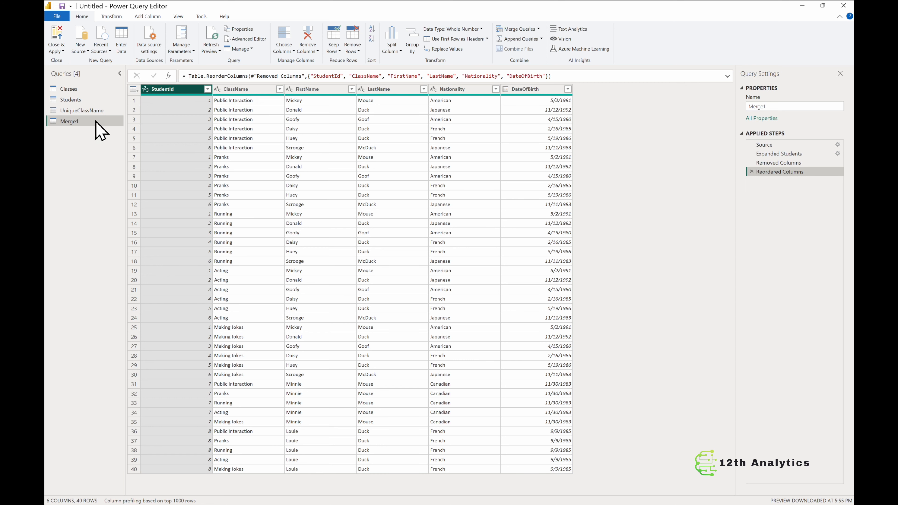
pyautogui.click(87, 101)
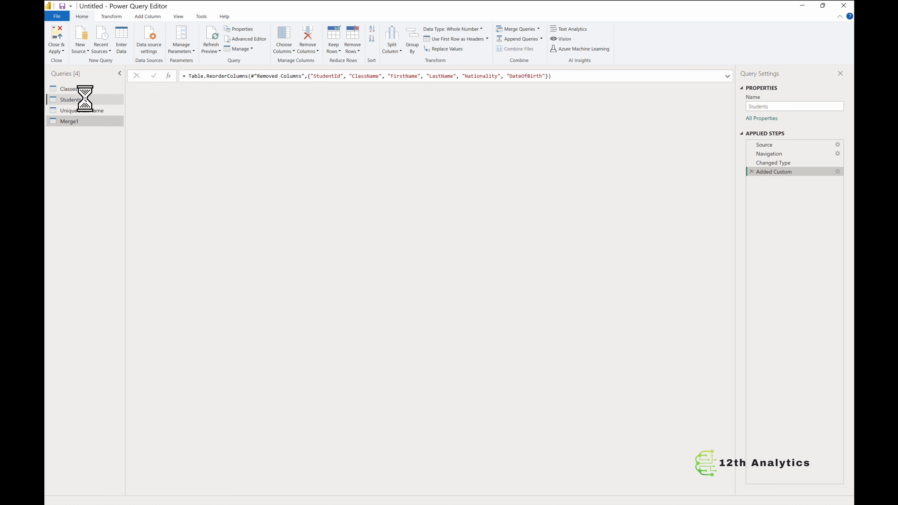
pyautogui.click(72, 121)
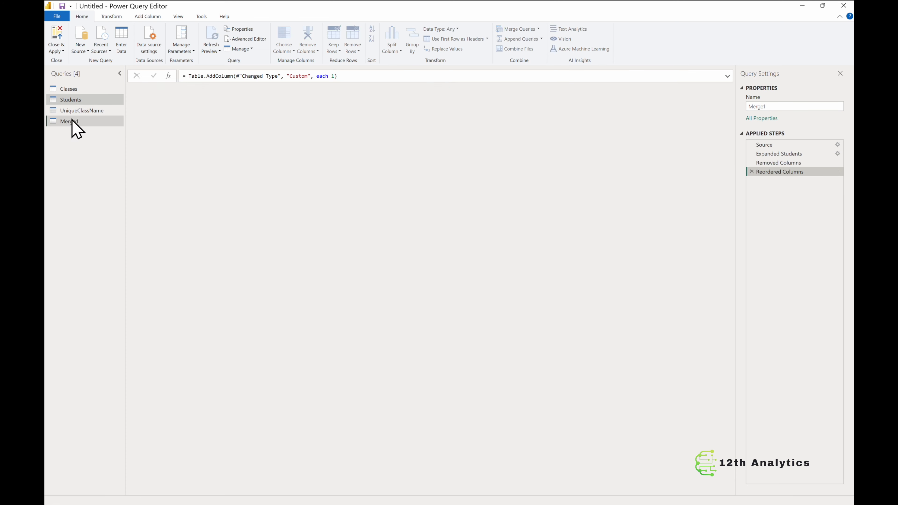
# Step: Remove the FirstName, LastName, Nationality and DateOfBirth columns, keeping only StudentId and ClassName
pyautogui.click(317, 90)
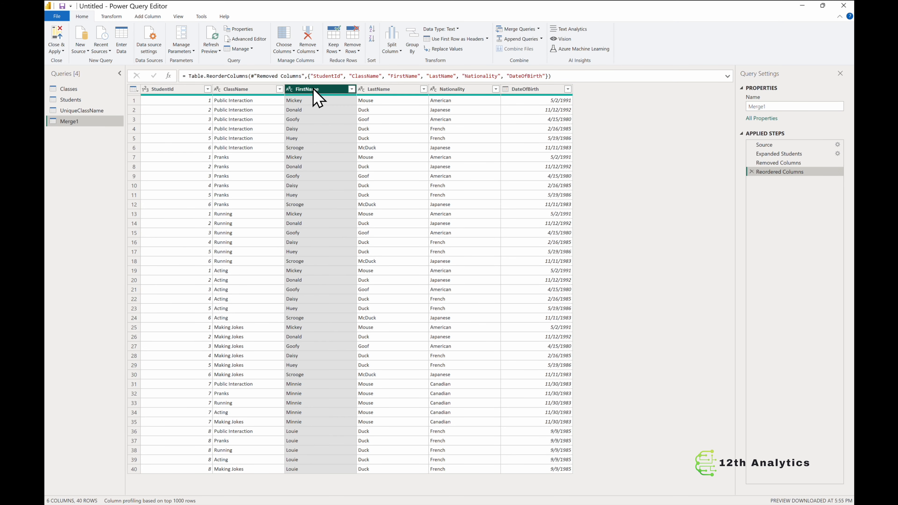
pyautogui.keyDown('shift'); pyautogui.click(533, 93); pyautogui.keyUp('shift')
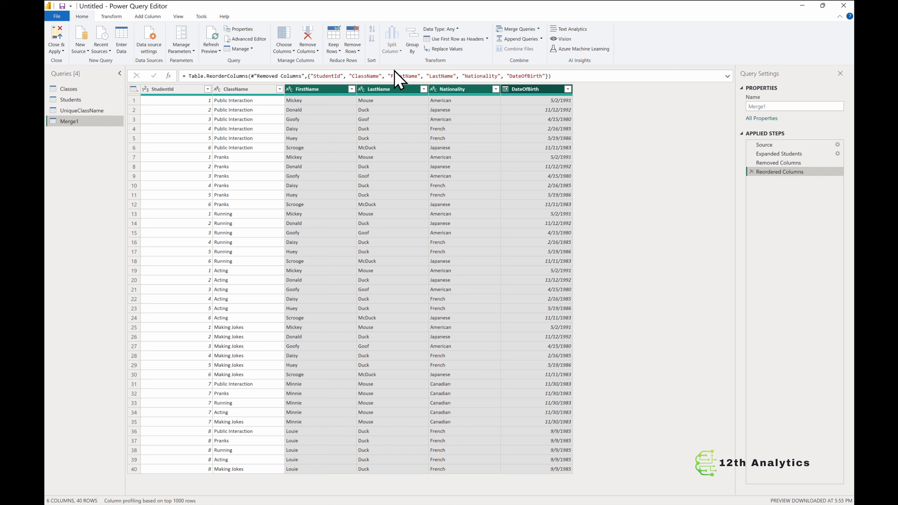
pyautogui.rightClick(396, 93)
pyautogui.click(432, 109)
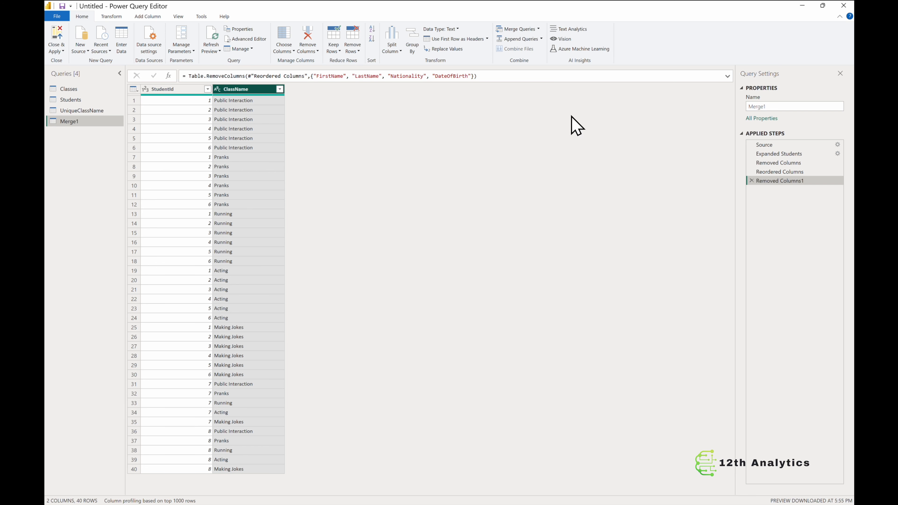
# Step: Rename the merged query to CrossJoin
pyautogui.doubleClick(782, 106)
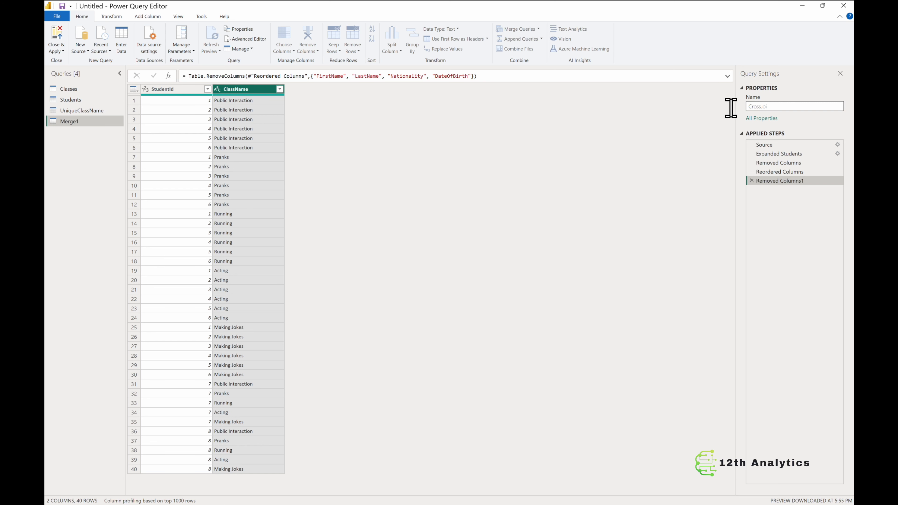
pyautogui.press('Return')
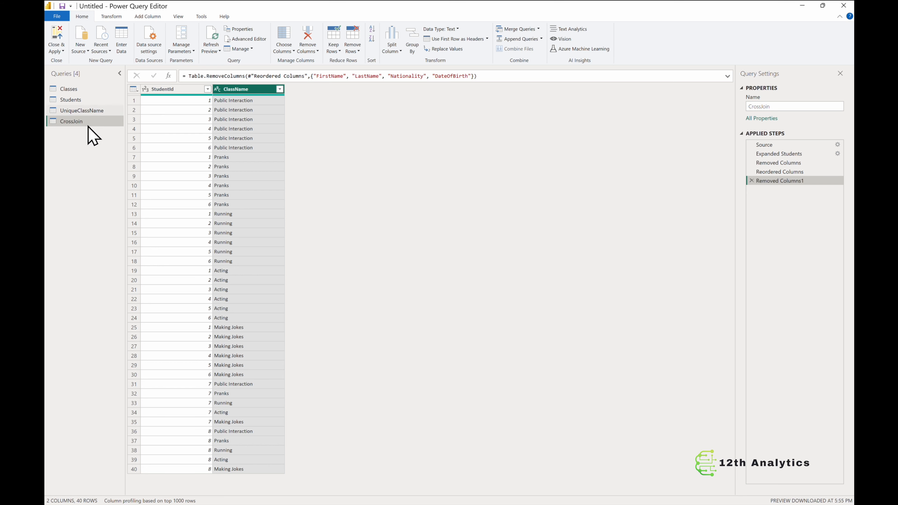
pyautogui.click(83, 102)
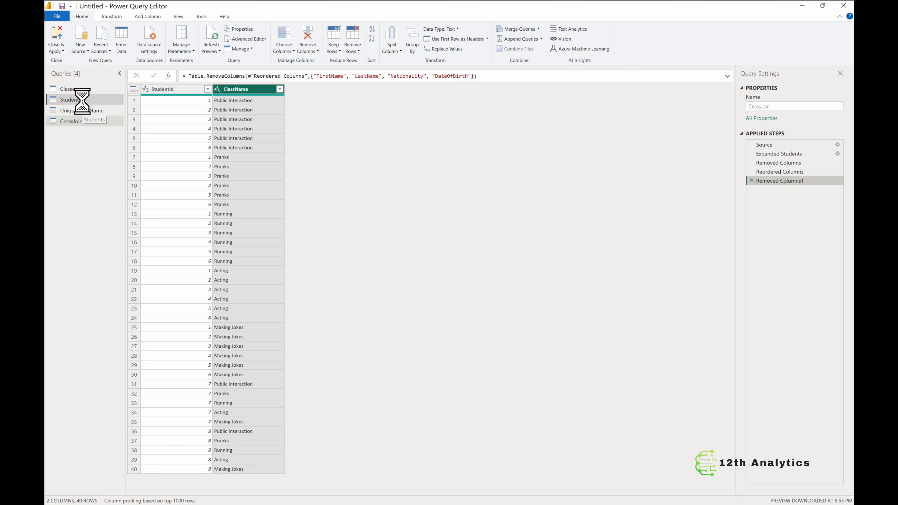
pyautogui.click(82, 89)
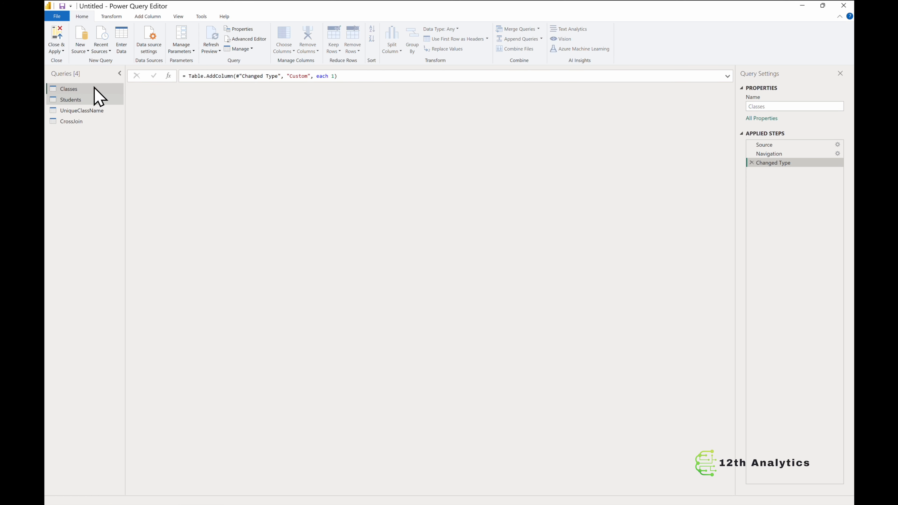
pyautogui.click(76, 123)
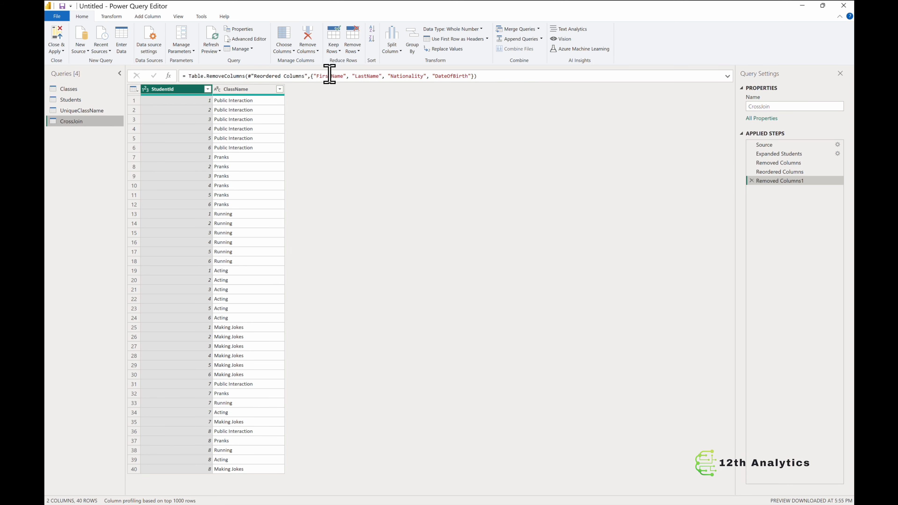
# Step: Merge CrossJoin with Classes as a new query on StudentId and ClassName using a Left Anti join
pyautogui.click(538, 29)
pyautogui.click(535, 53)
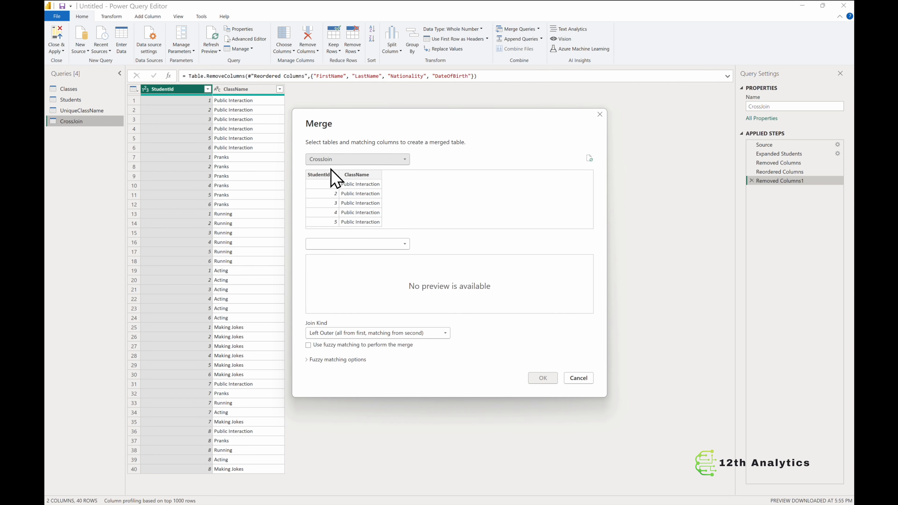
pyautogui.click(406, 245)
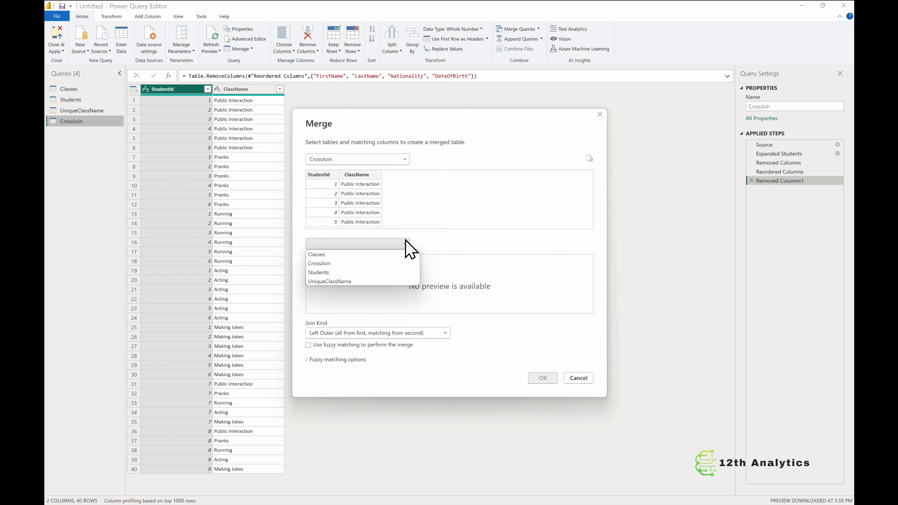
pyautogui.click(372, 257)
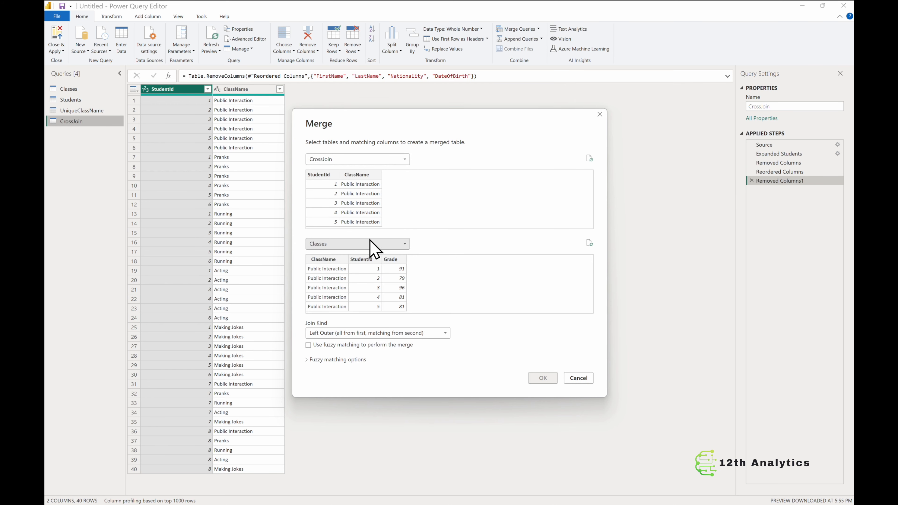
pyautogui.click(324, 175)
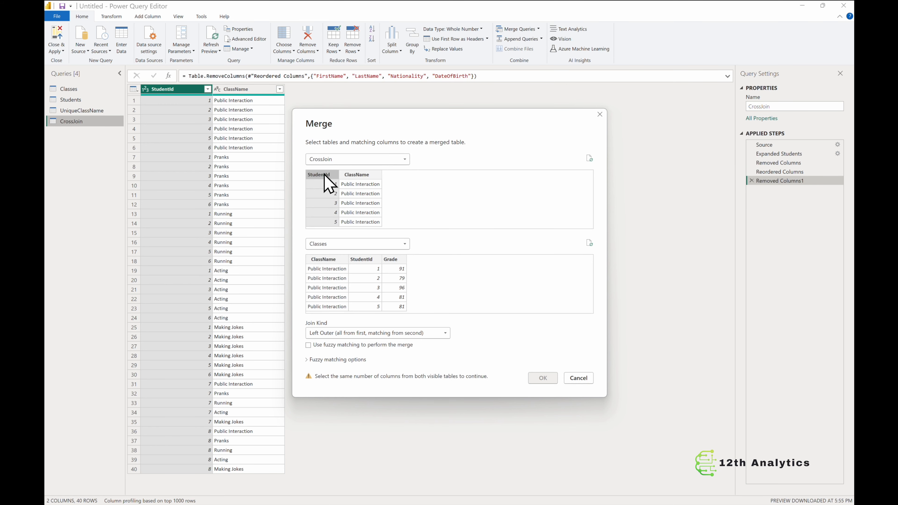
pyautogui.keyDown('ctrl'); pyautogui.click(364, 175); pyautogui.keyUp('ctrl')
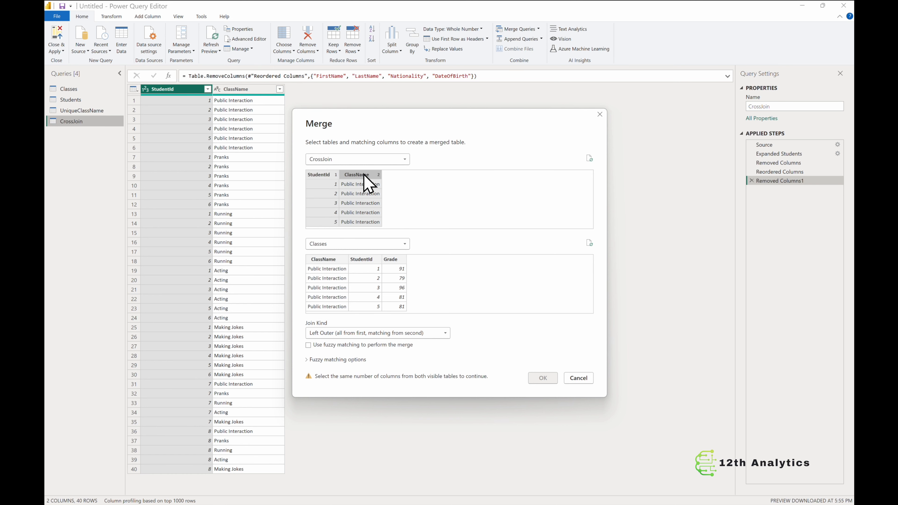
pyautogui.click(367, 261)
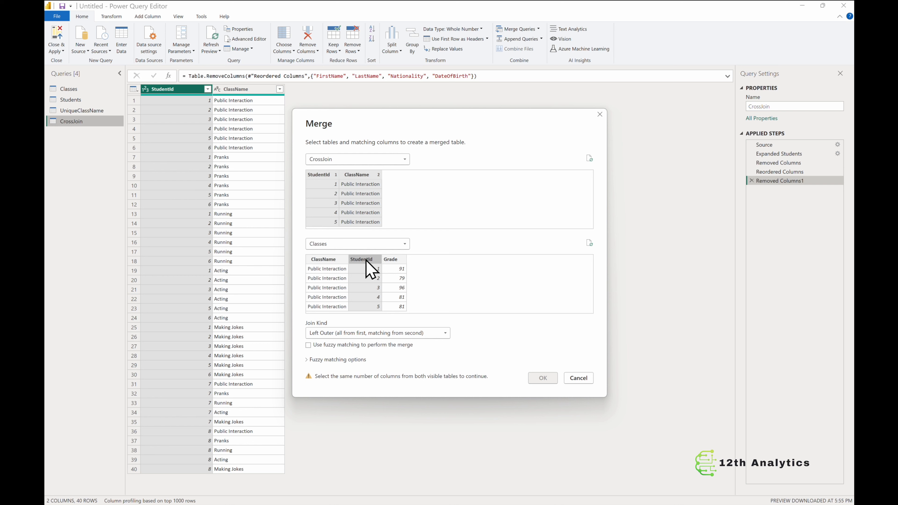
pyautogui.keyDown('ctrl'); pyautogui.click(334, 259); pyautogui.keyUp('ctrl')
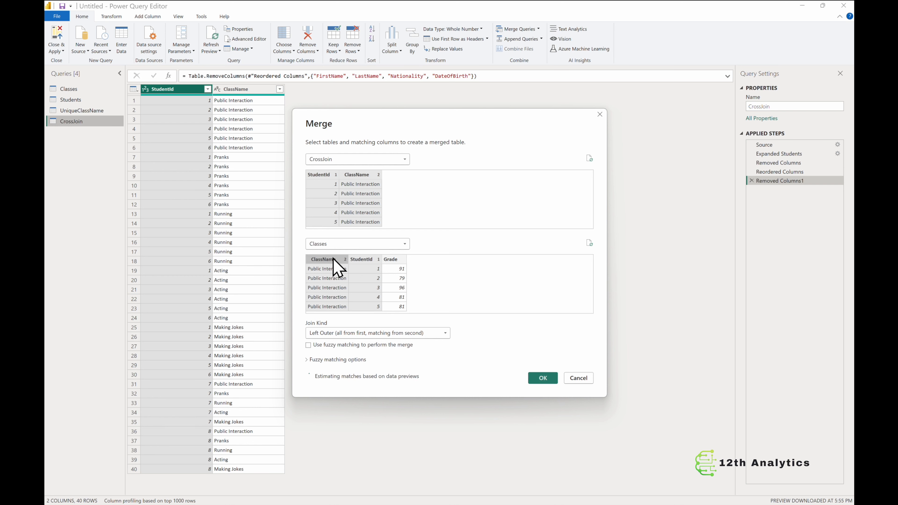
pyautogui.click(446, 333)
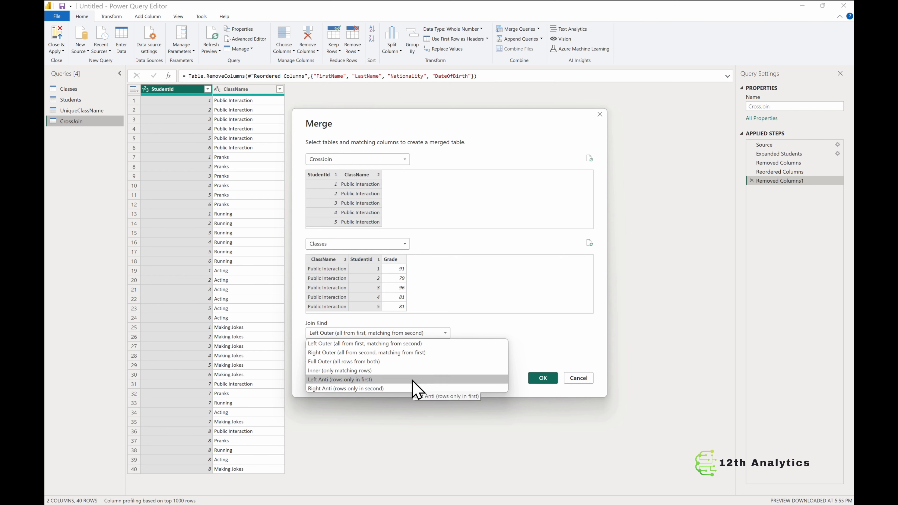
pyautogui.click(417, 380)
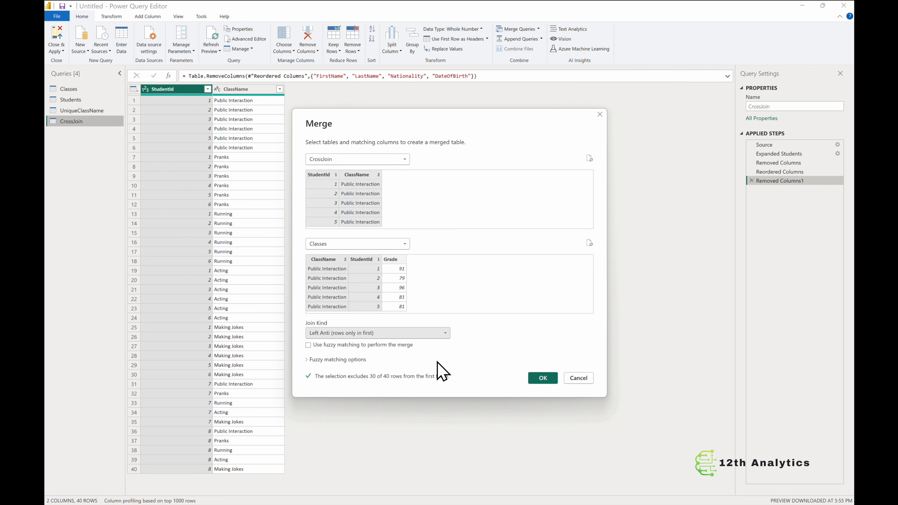
pyautogui.click(546, 380)
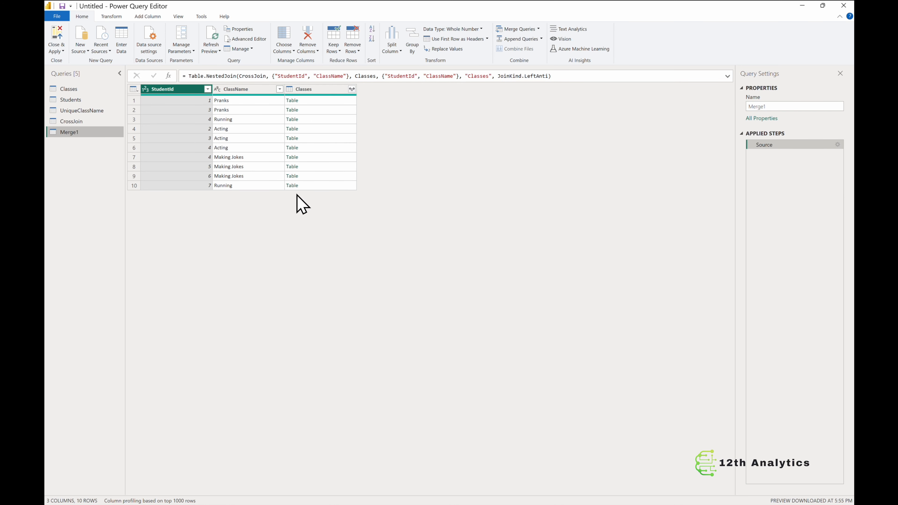
# Step: Expand the Classes table column with all its columns
pyautogui.click(351, 89)
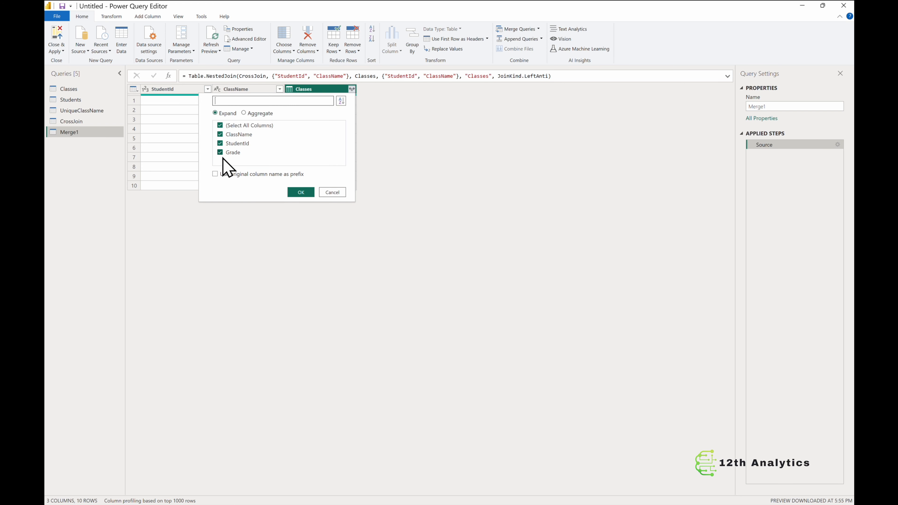
pyautogui.click(298, 192)
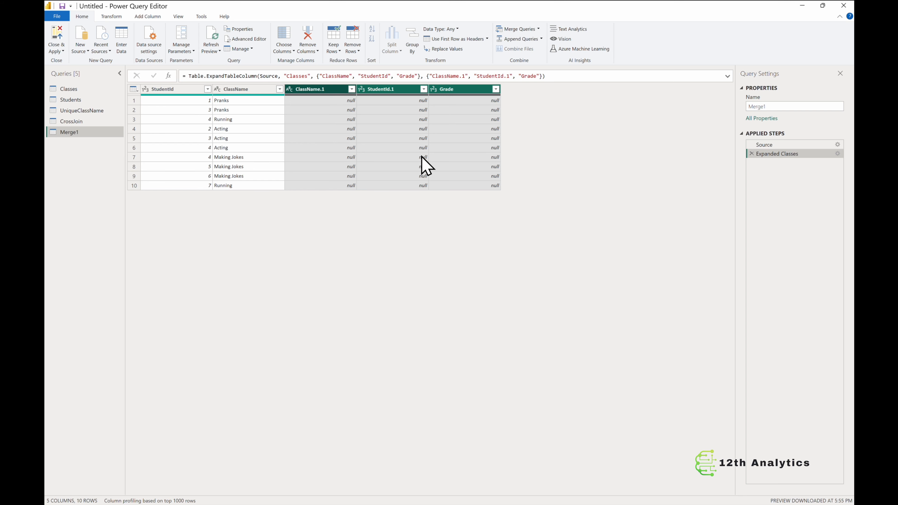
# Step: Delete the Expanded Classes applied step from the merged query
pyautogui.click(751, 154)
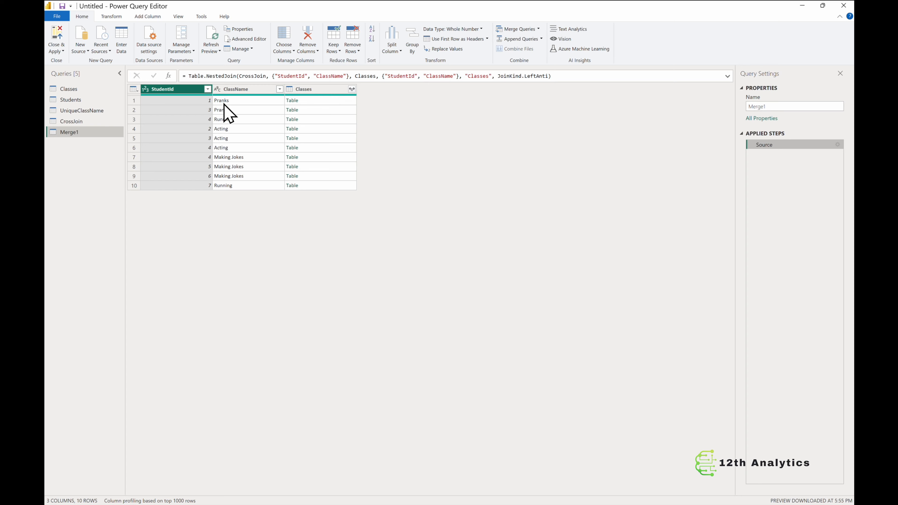
# Step: Switch to the Excel workbook and examine which students are enrolled in the Pranks and Acting classes
pyautogui.click(545, 455)
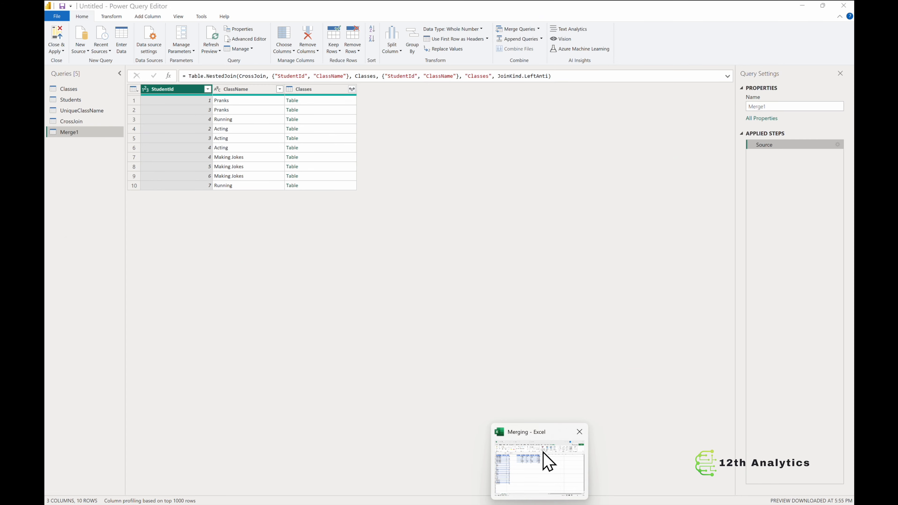
pyautogui.moveTo(99, 214); pyautogui.dragTo(144, 257)
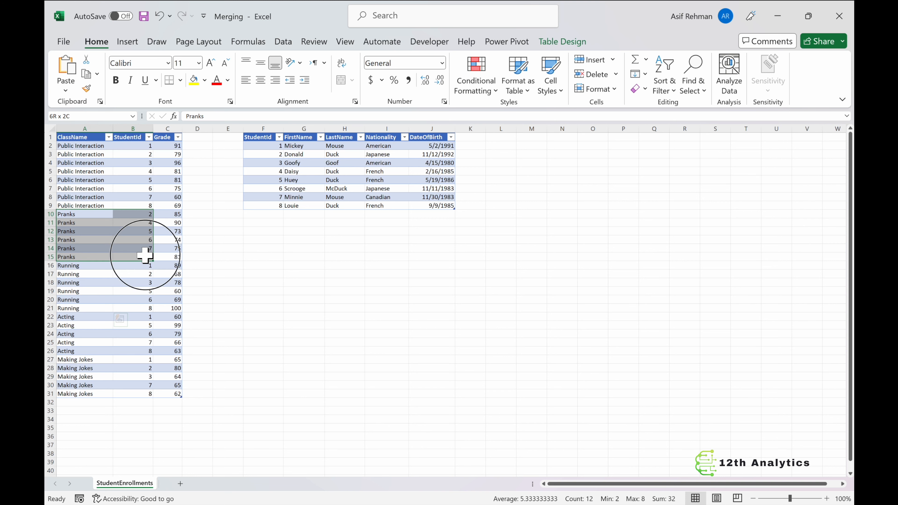
pyautogui.moveTo(560, 503)
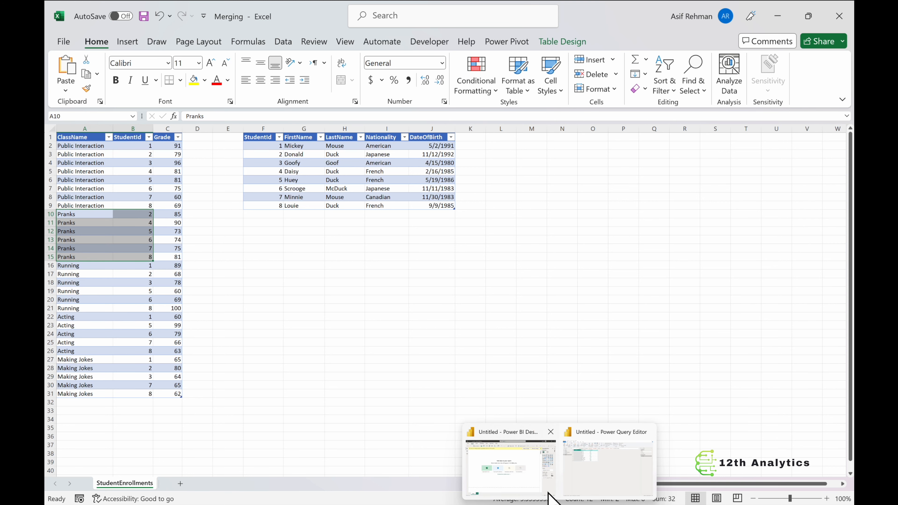
pyautogui.click(586, 476)
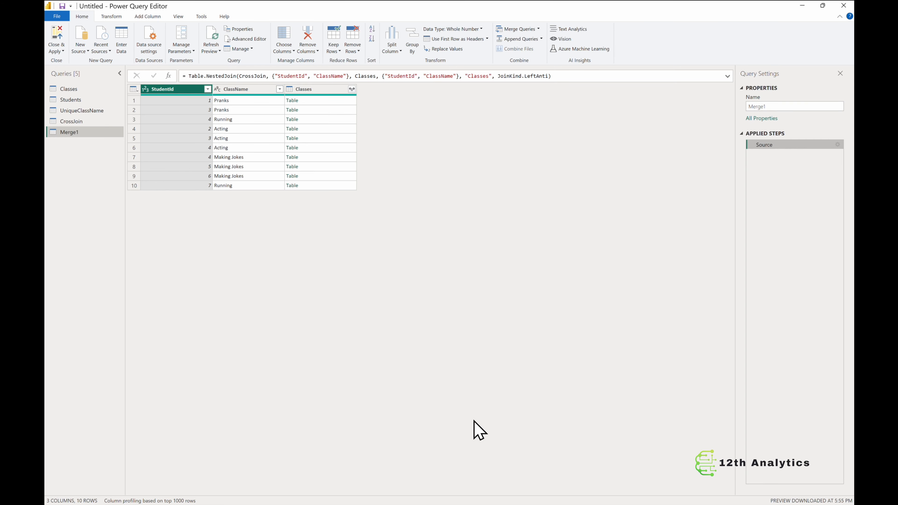
pyautogui.click(541, 504)
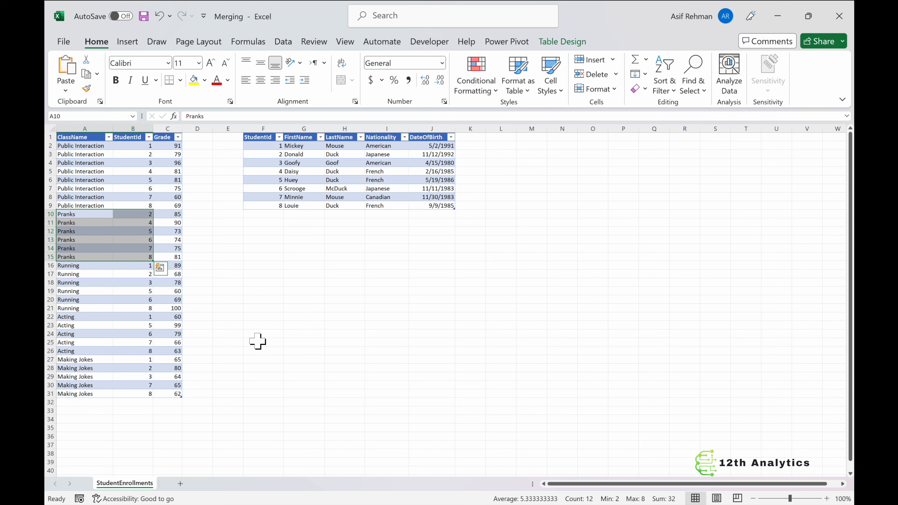
pyautogui.click(560, 504)
pyautogui.click(581, 475)
pyautogui.click(90, 319)
pyautogui.moveTo(90, 320); pyautogui.dragTo(128, 341)
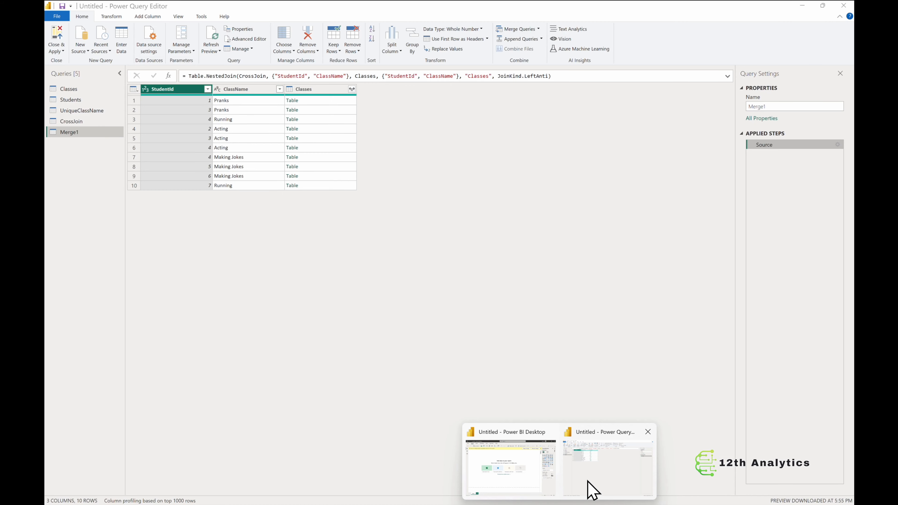
pyautogui.click(588, 488)
# Step: Remove the Classes column from the merged query, keeping only StudentId and ClassName
pyautogui.rightClick(329, 92)
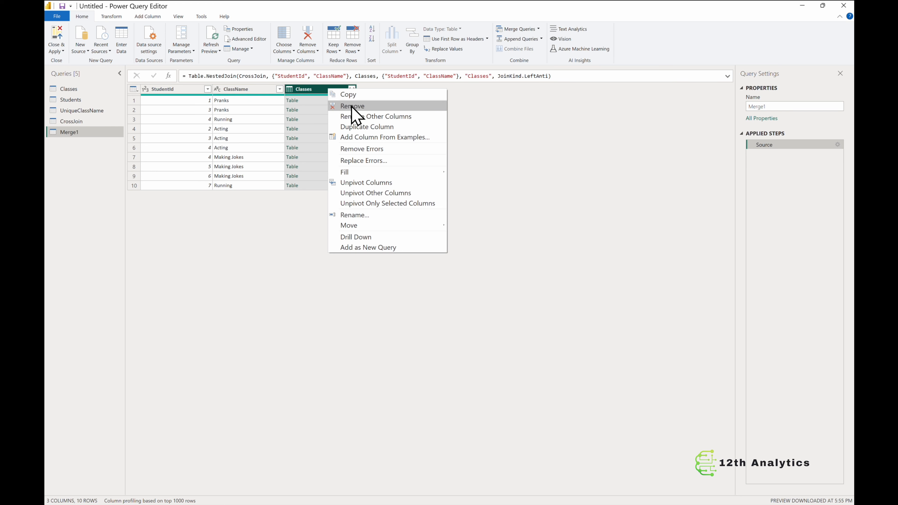
pyautogui.click(352, 106)
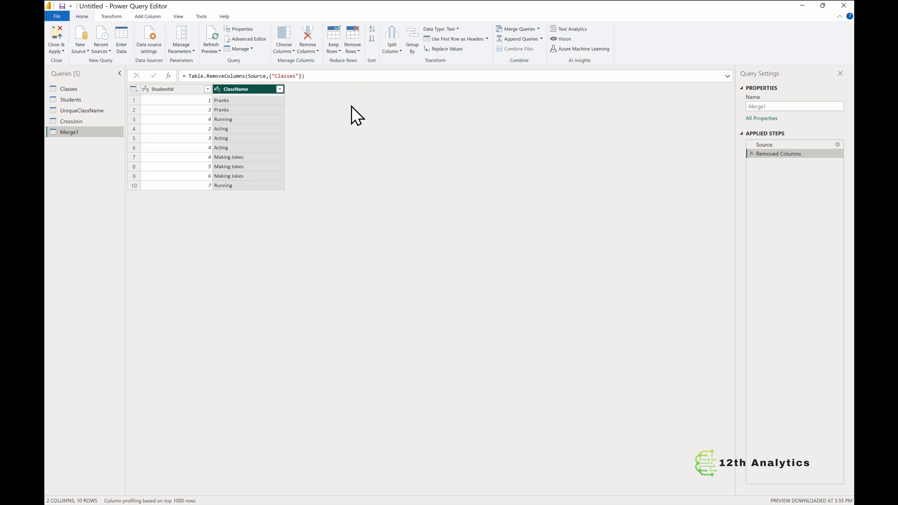